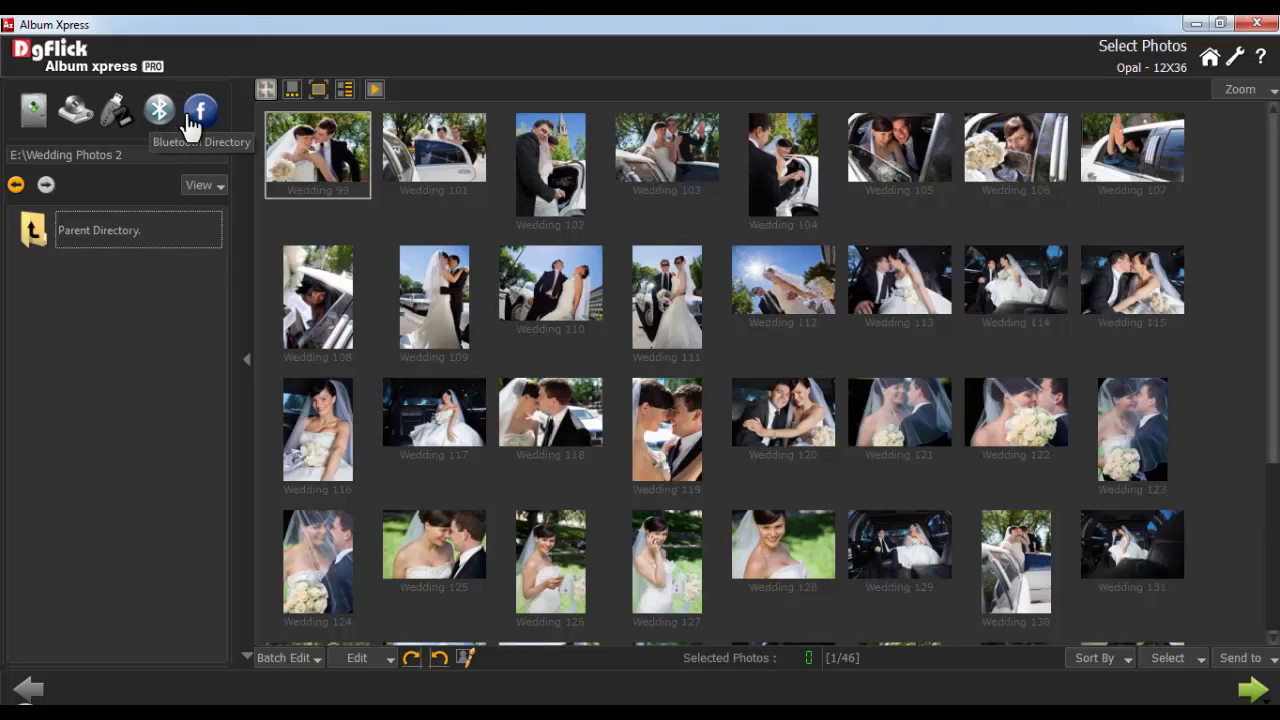
# Step: Try the other view option for the folder list and enlarge the photo thumbnails in the grid
pyautogui.click(204, 185)
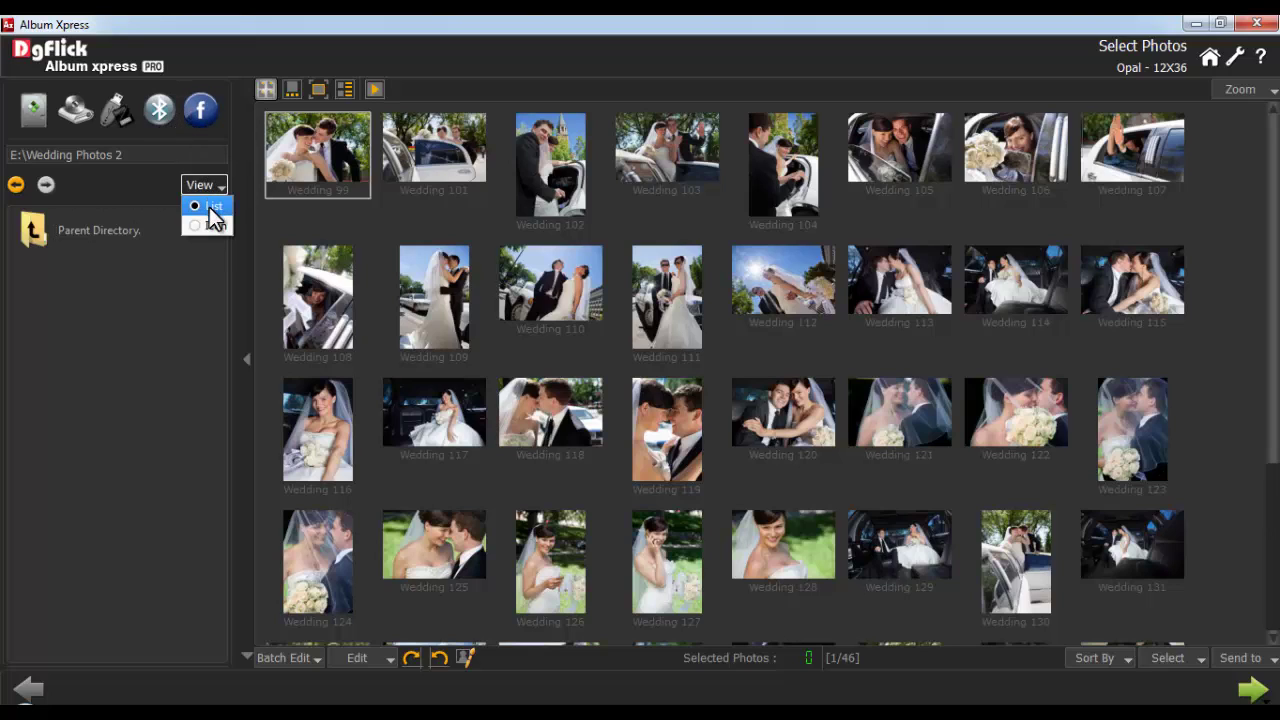
pyautogui.click(214, 225)
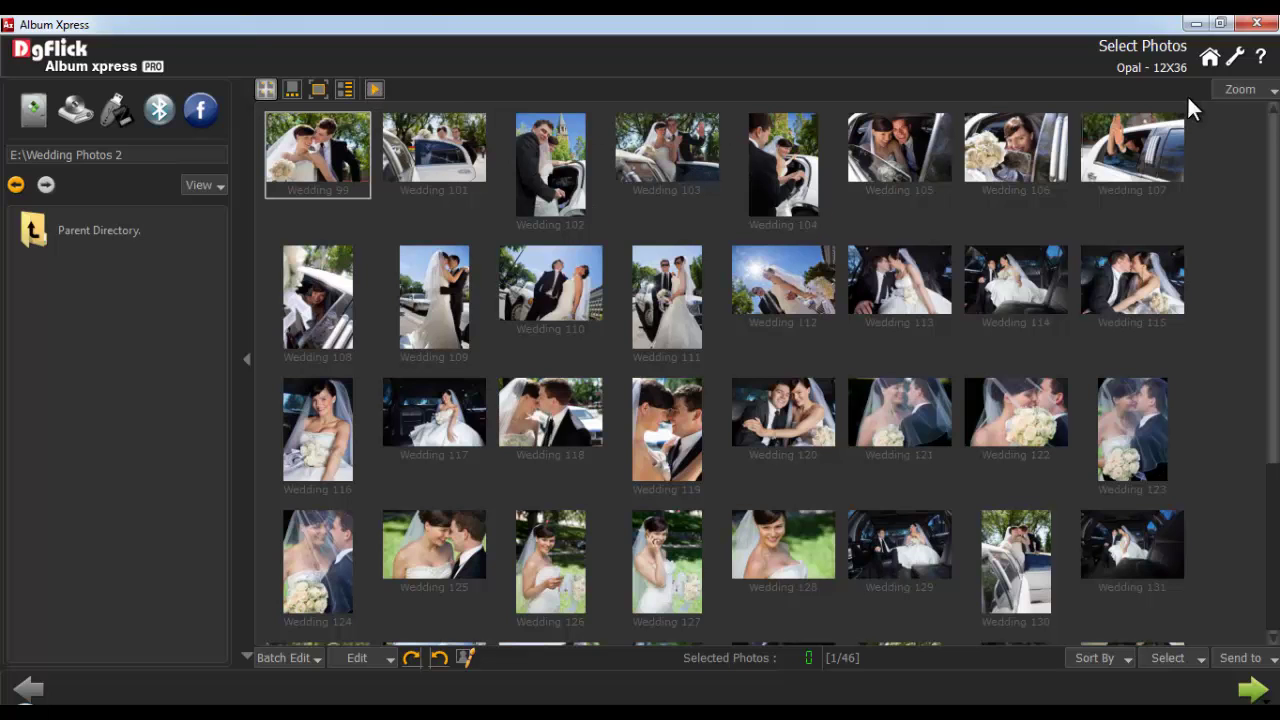
pyautogui.click(1237, 92)
pyautogui.moveTo(1223, 102); pyautogui.dragTo(1240, 115)
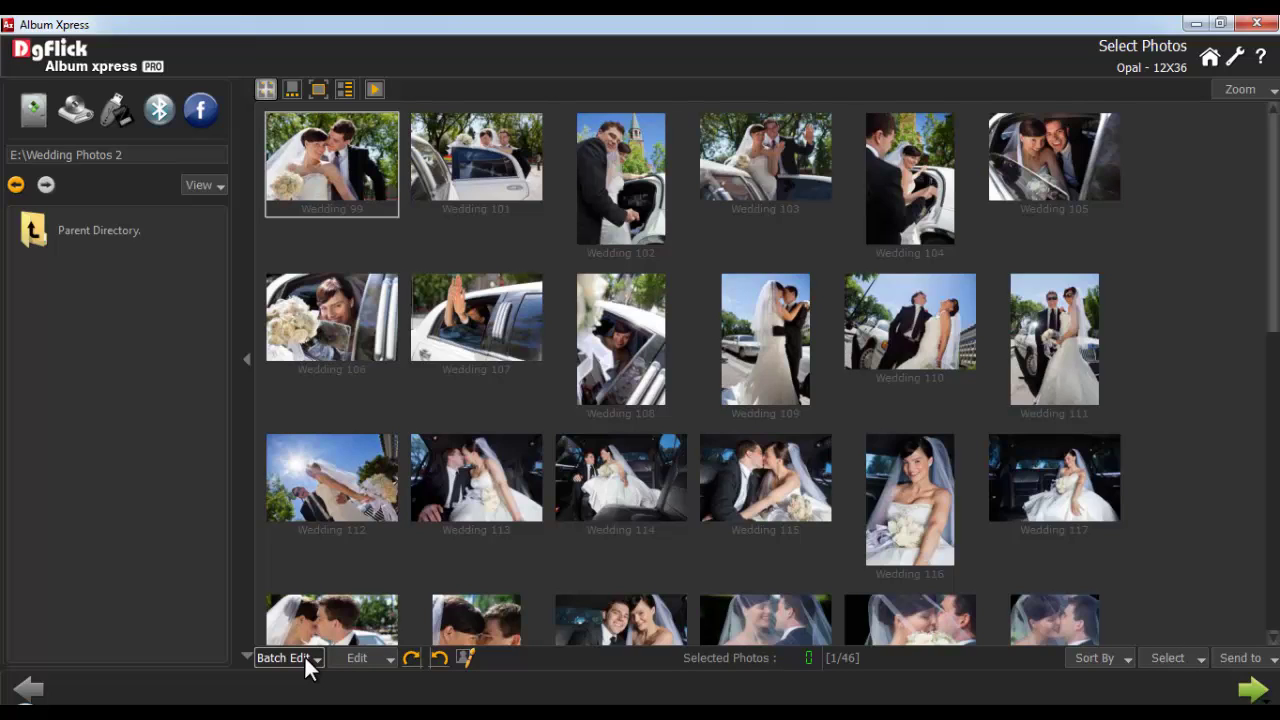
# Step: Select the photos Wedding 99, 101, 103 and 110 and open them in batch Enhance
pyautogui.click(381, 198)
pyautogui.click(526, 200)
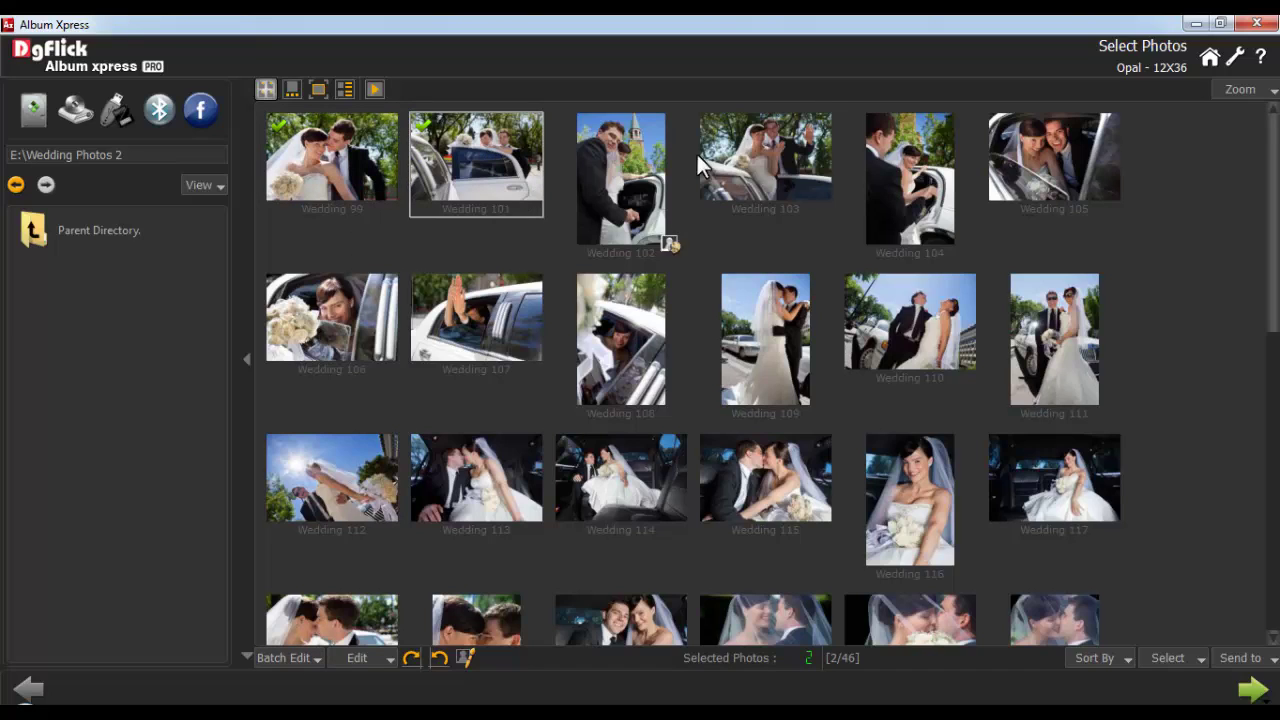
pyautogui.click(740, 165)
pyautogui.click(899, 315)
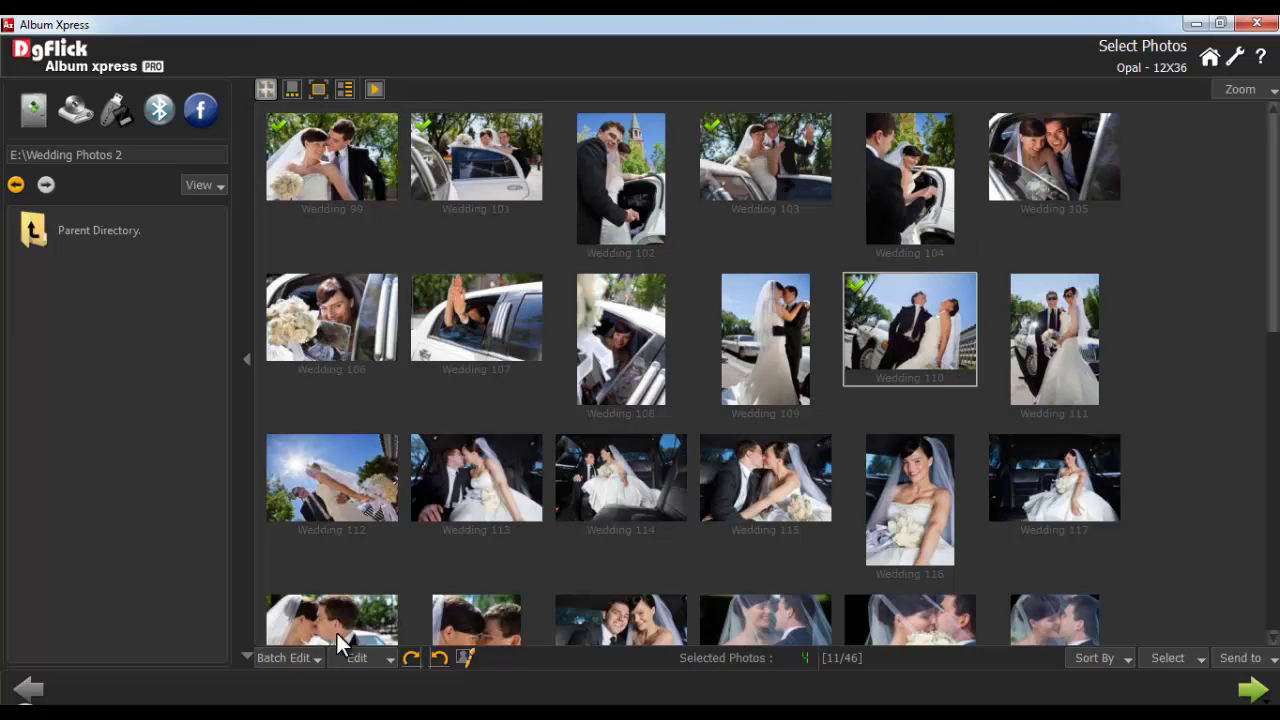
pyautogui.click(281, 658)
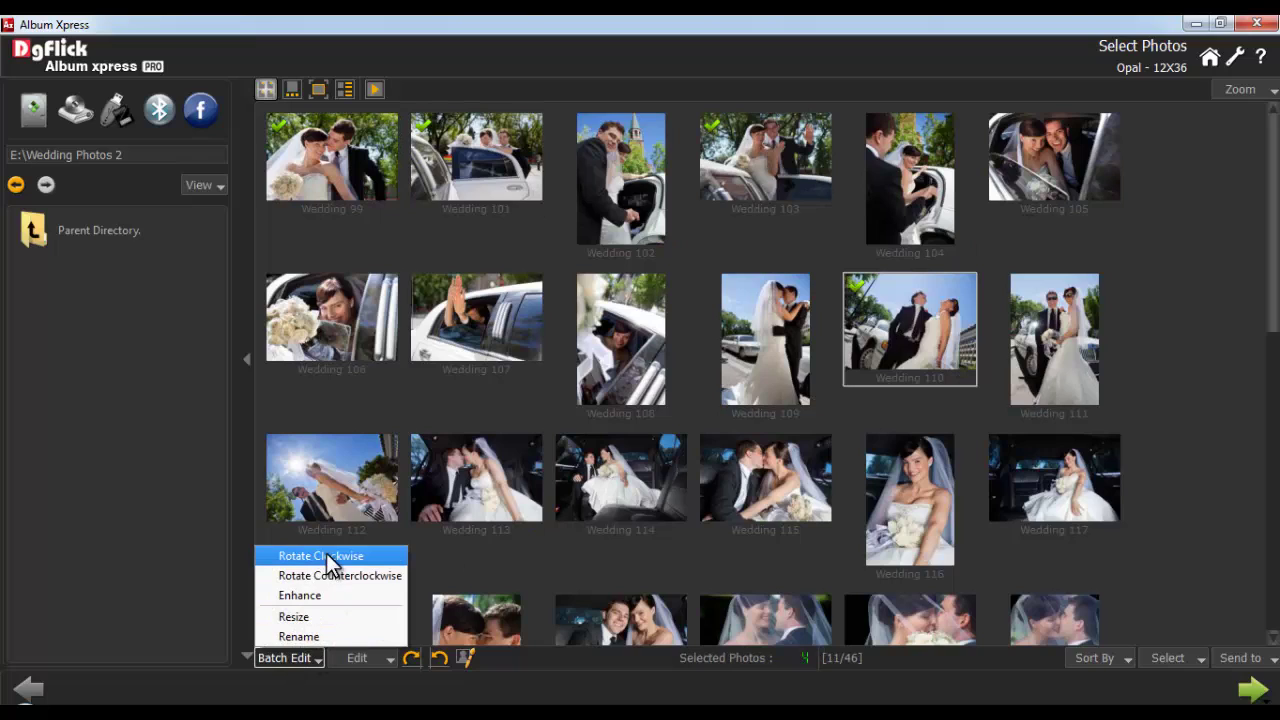
pyautogui.click(332, 573)
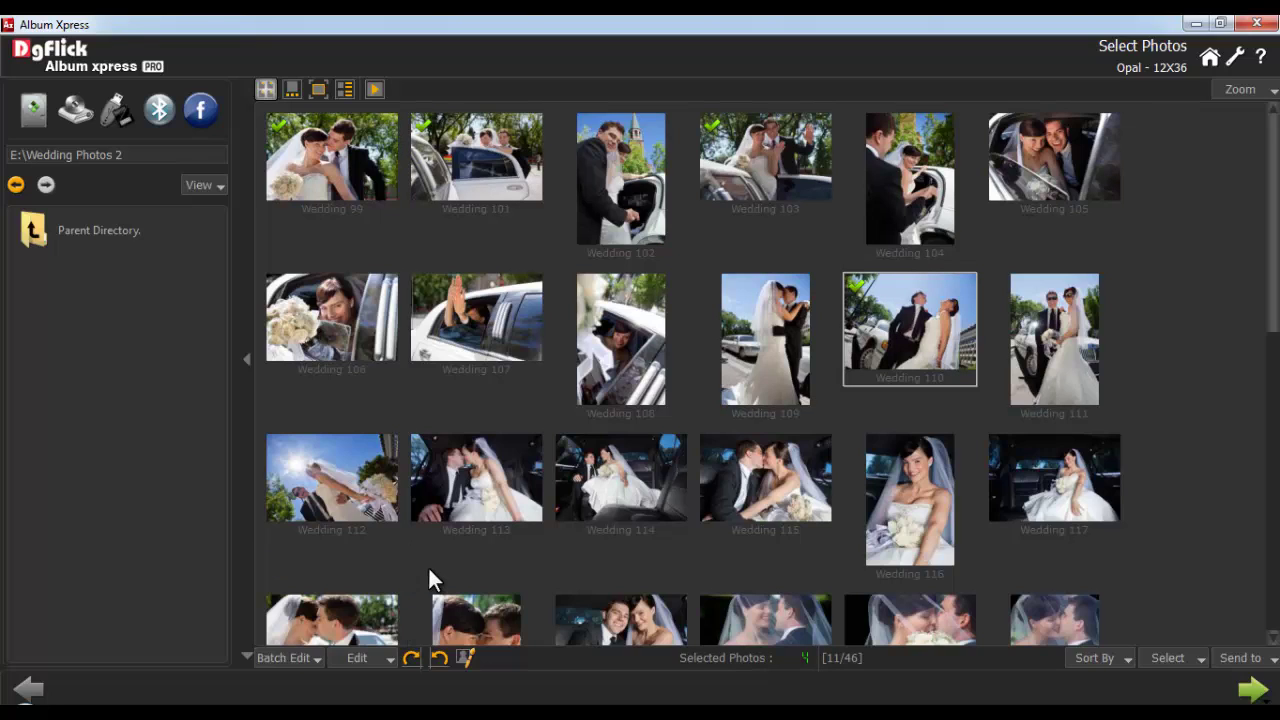
pyautogui.click(283, 657)
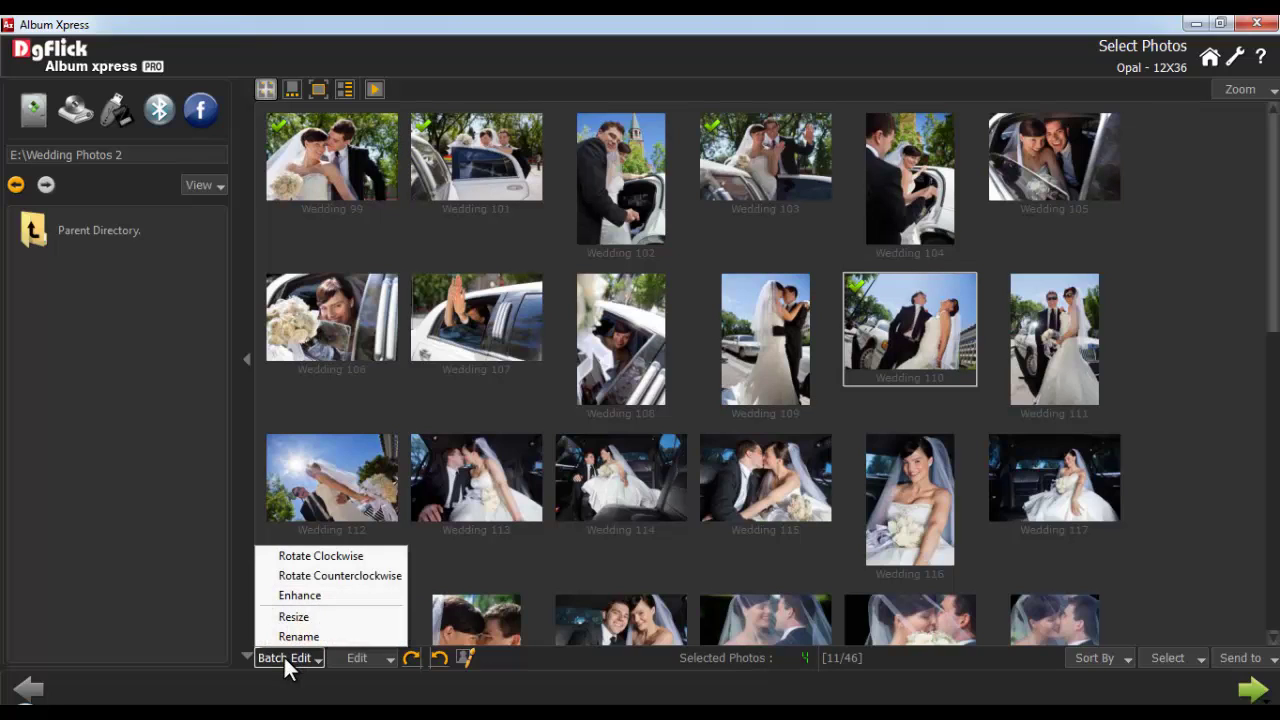
pyautogui.click(307, 603)
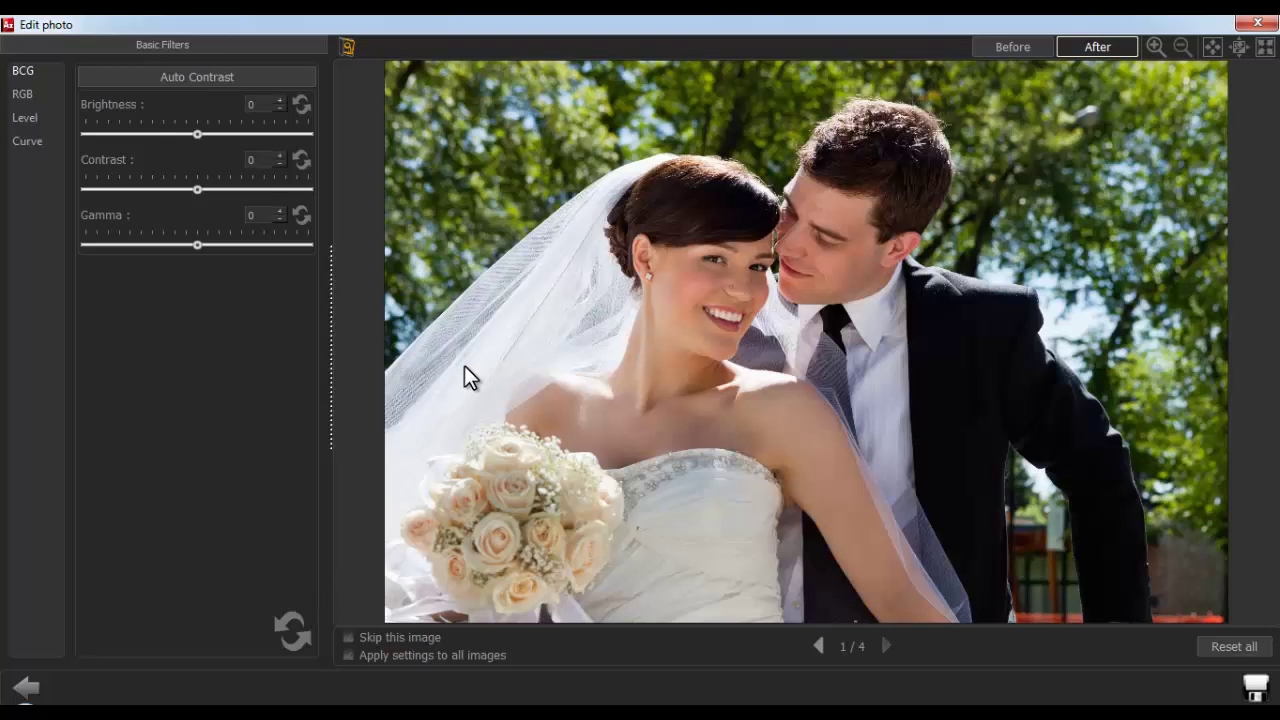
# Step: Try brightness 15, contrast 10 and gamma 15 on the first photo, and reset the BCG filter
pyautogui.click(20, 72)
pyautogui.click(240, 106)
pyautogui.write('15')
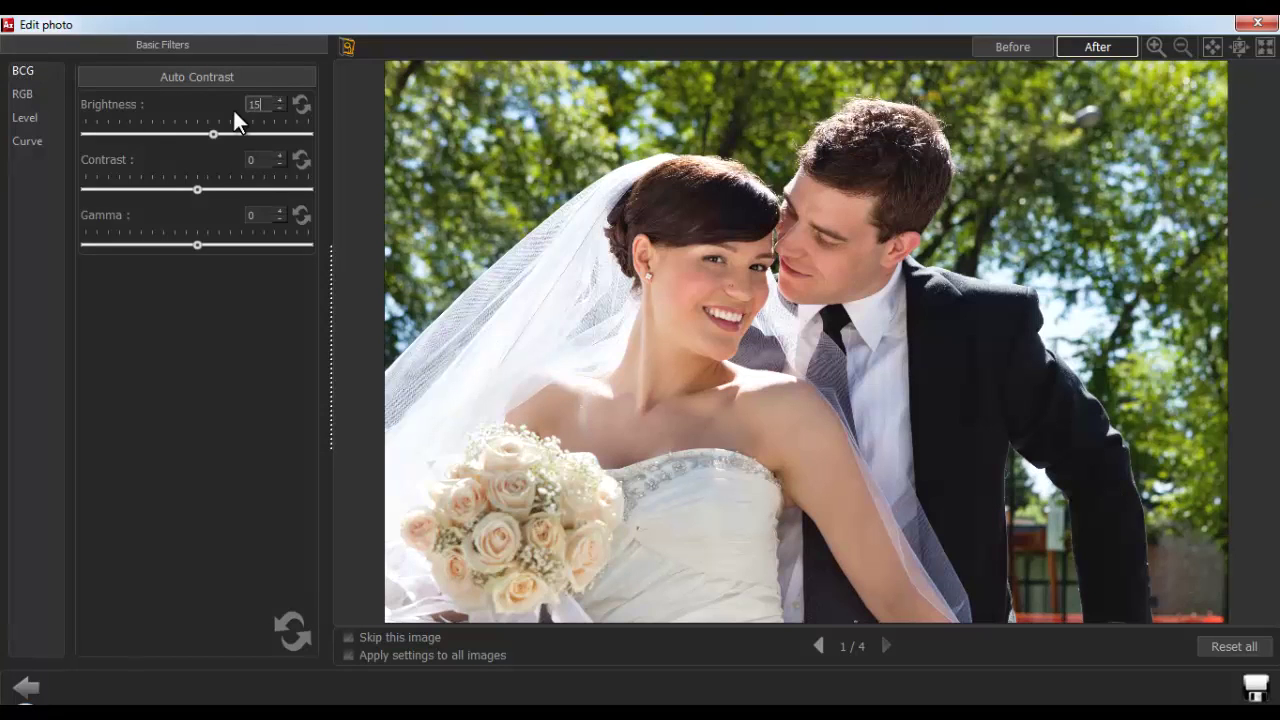
pyautogui.press('Tab')
pyautogui.write('10')
pyautogui.press('Tab')
pyautogui.write('15')
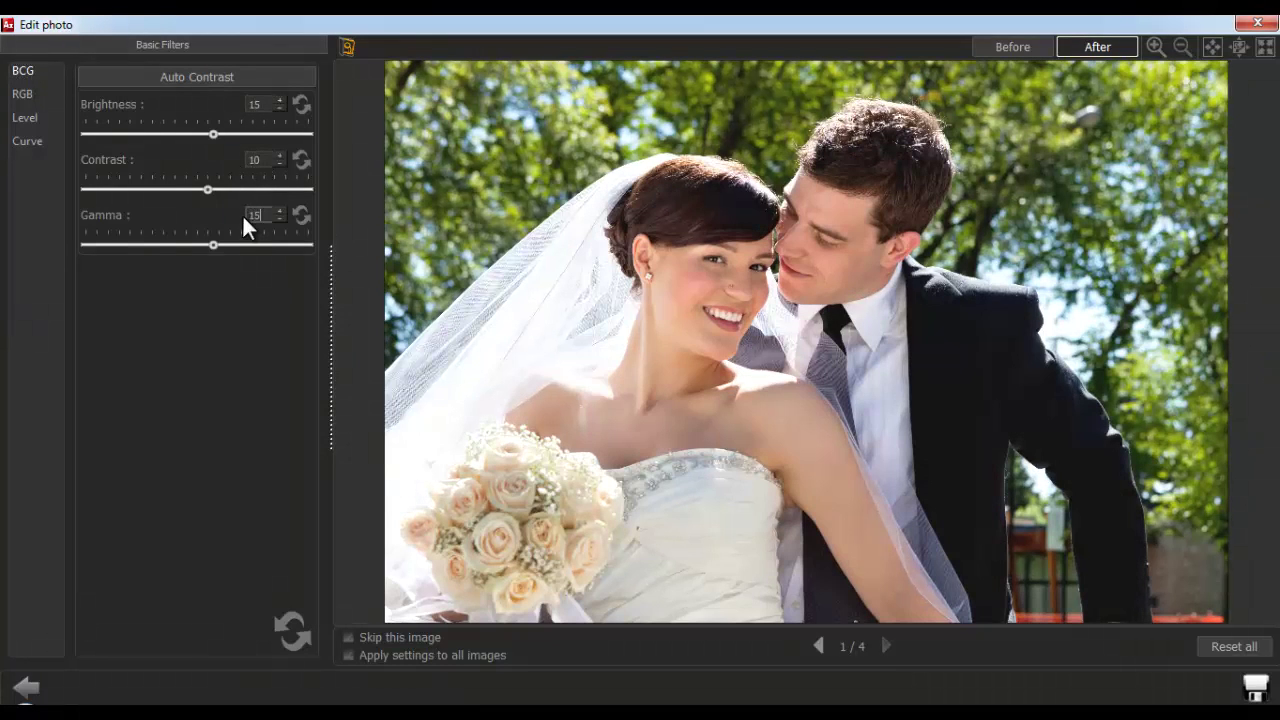
pyautogui.click(289, 623)
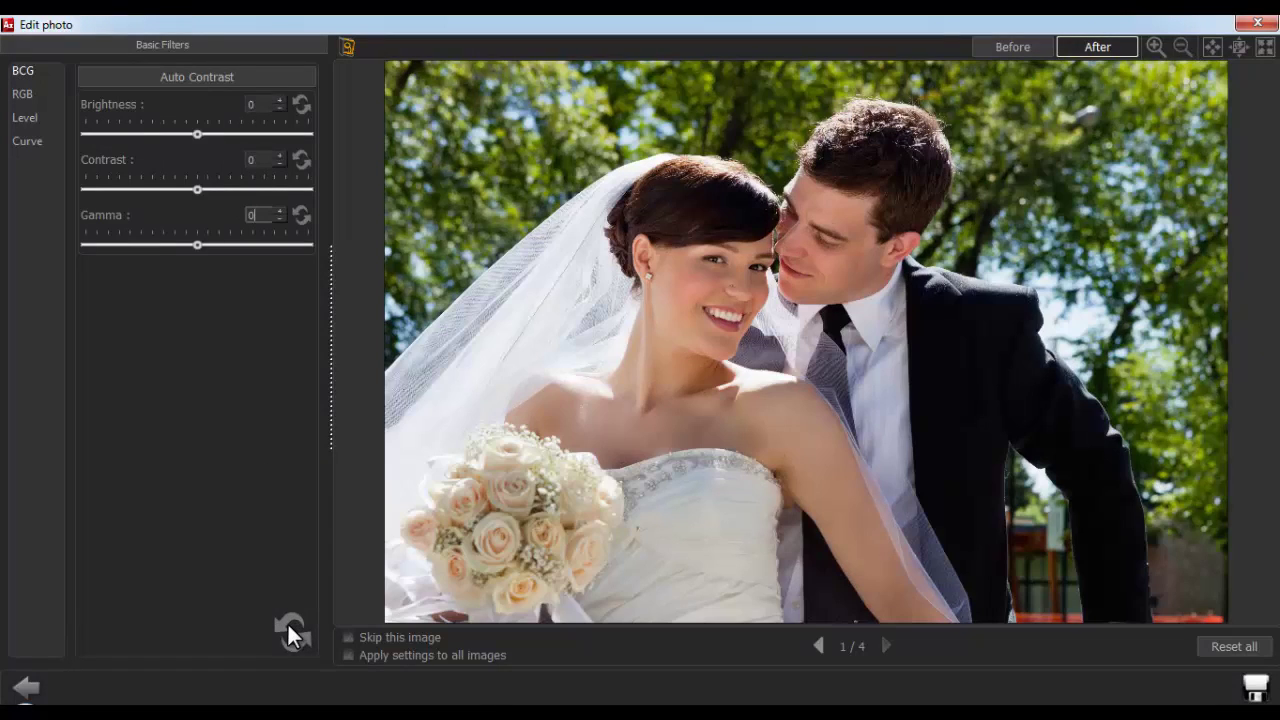
# Step: Try red at -15 and green at -10 on the first photo, and reset the RGB filter
pyautogui.click(21, 93)
pyautogui.click(252, 102)
pyautogui.write('-15')
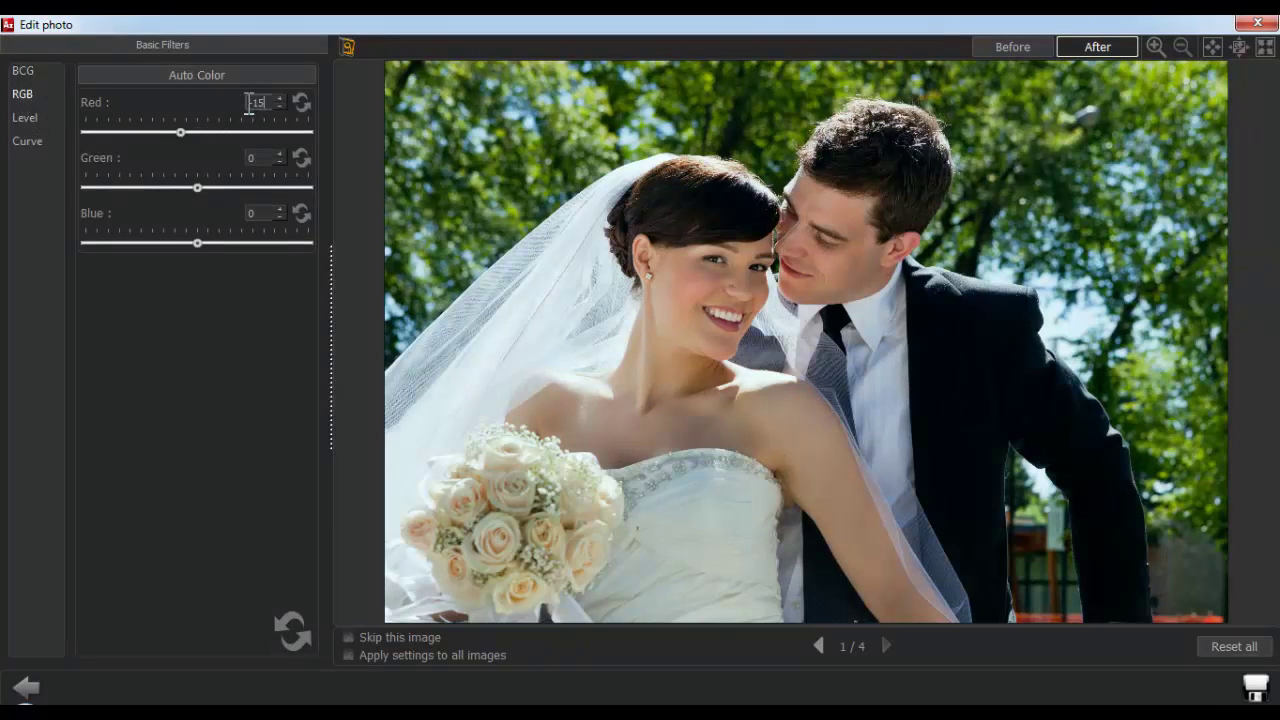
pyautogui.click(252, 158)
pyautogui.write('-10')
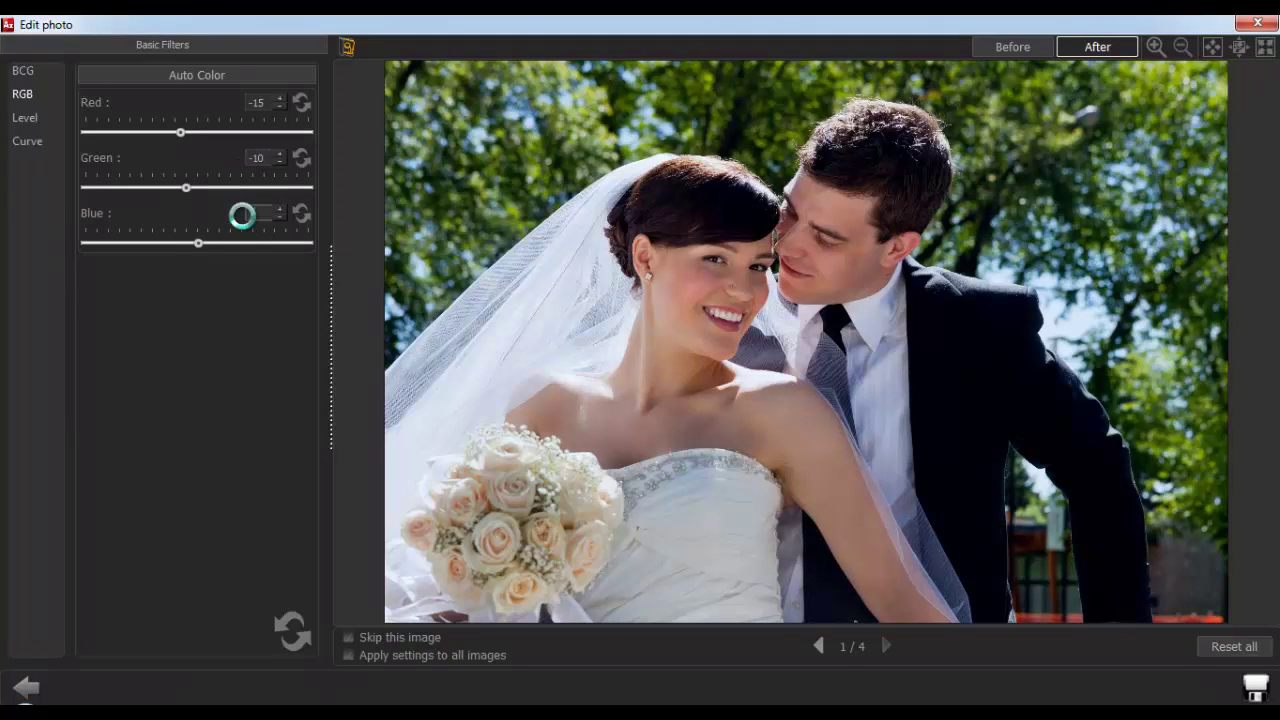
pyautogui.click(290, 629)
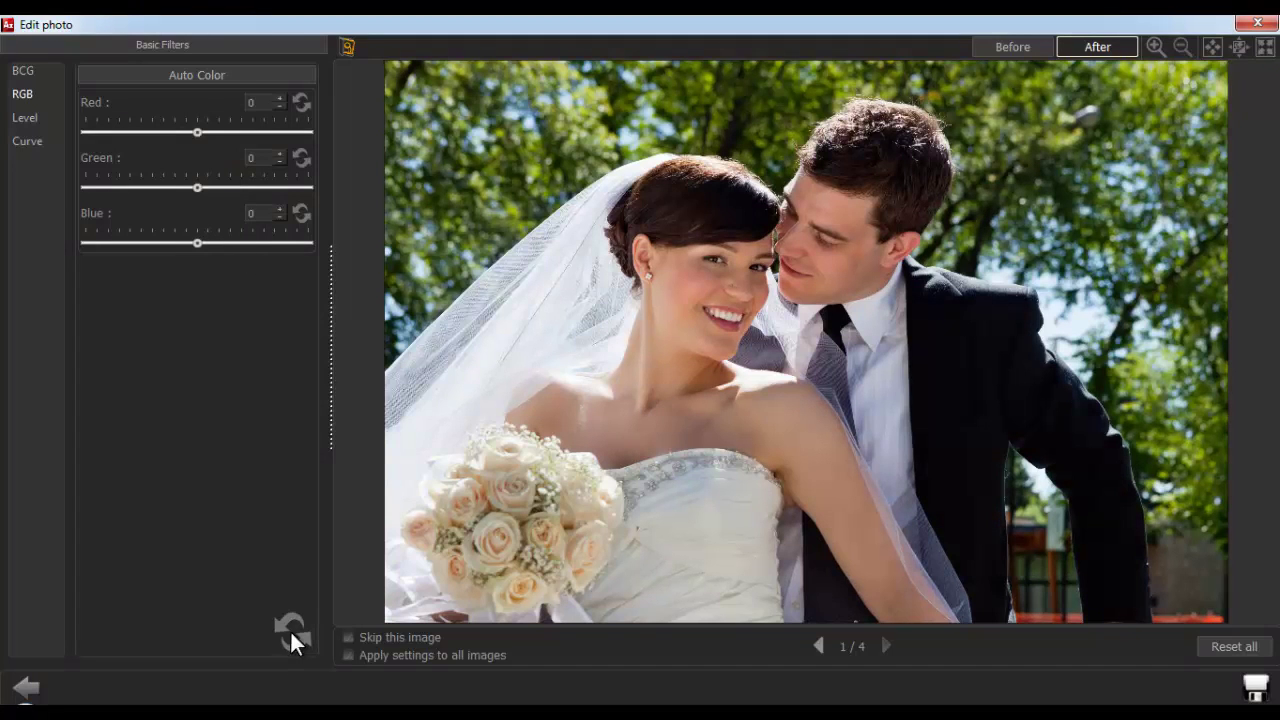
# Step: Try levels with the input shadows at 14 and output highlights at 241, and reload the original image
pyautogui.click(26, 118)
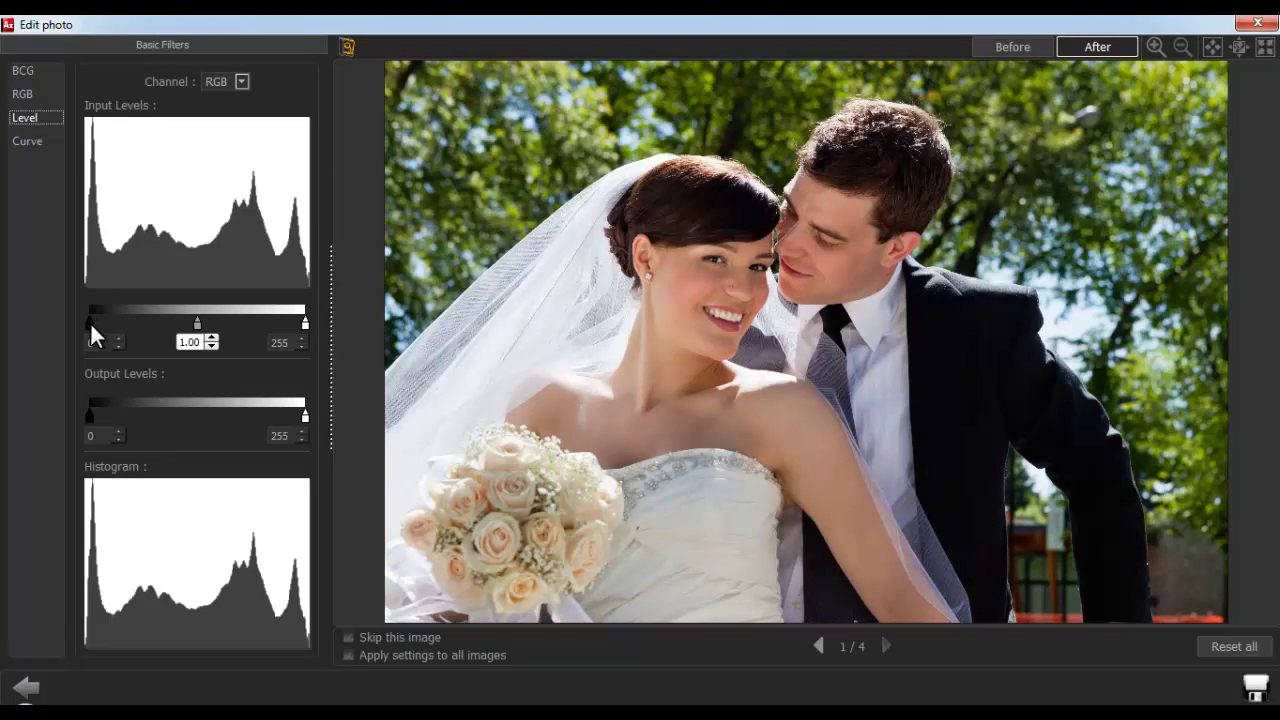
pyautogui.moveTo(91, 326); pyautogui.dragTo(103, 331)
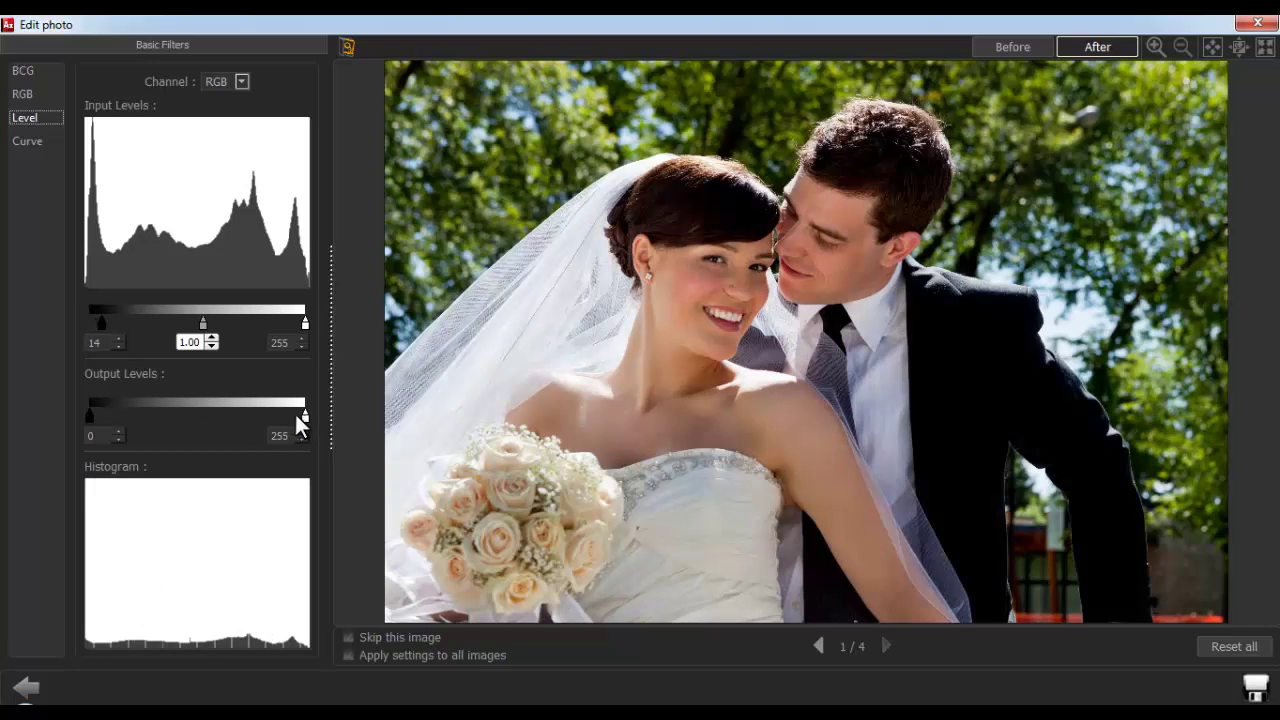
pyautogui.moveTo(302, 418); pyautogui.dragTo(294, 416)
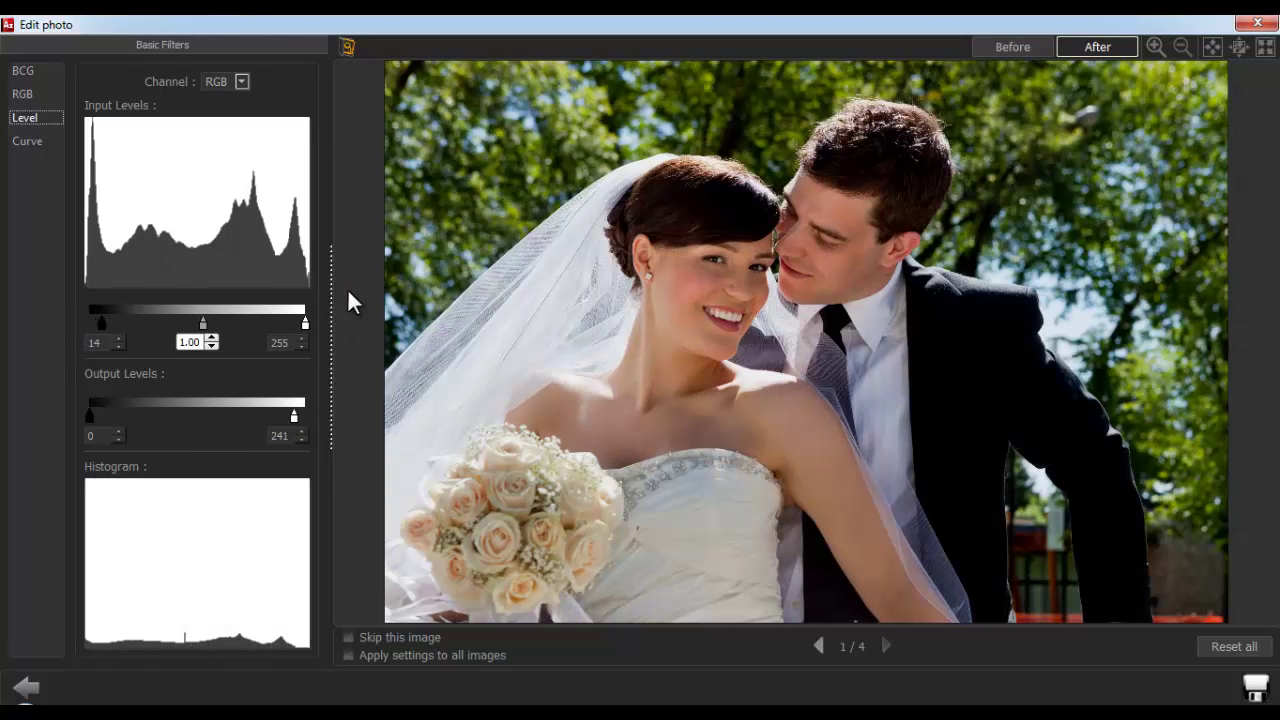
pyautogui.click(347, 46)
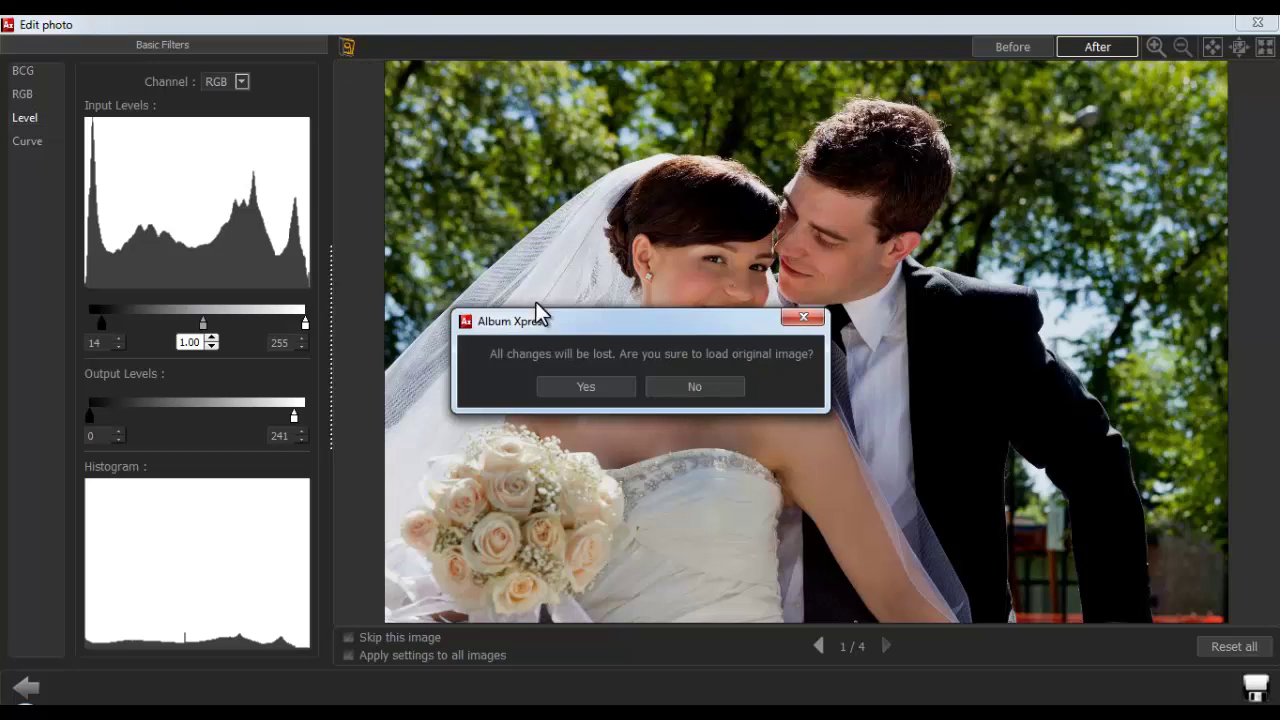
pyautogui.click(582, 389)
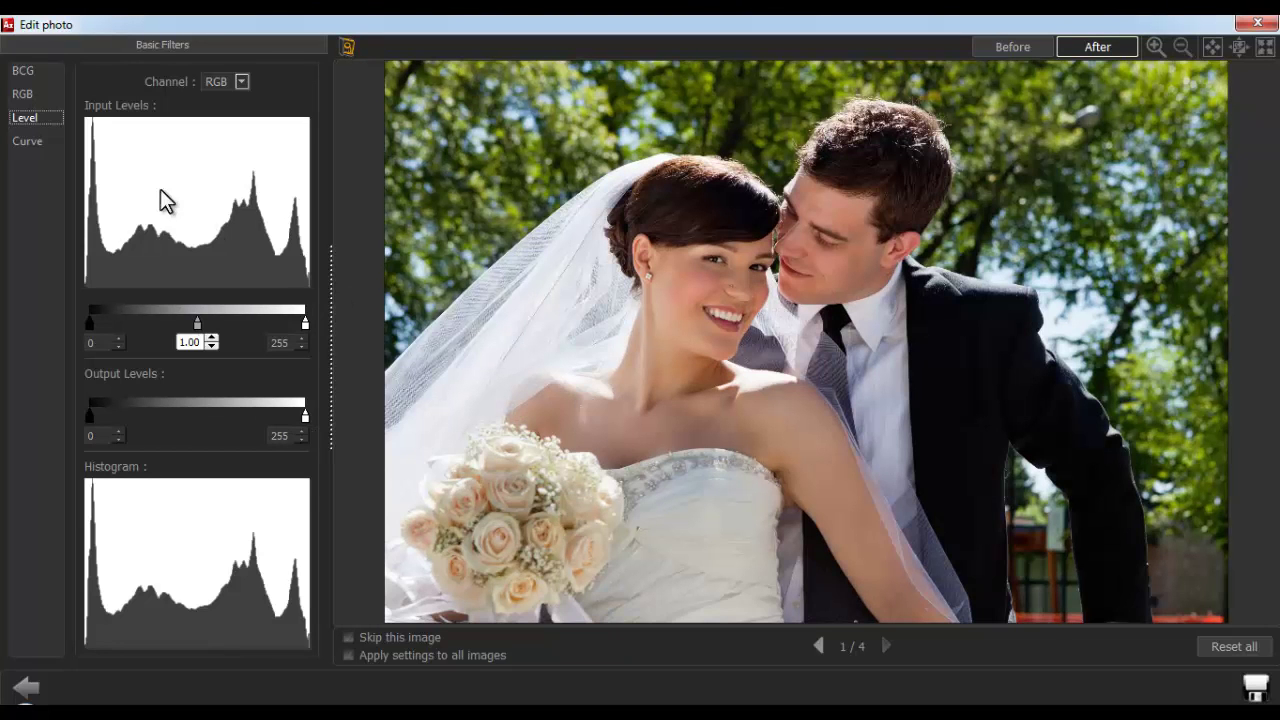
# Step: Lower the middle of the first photo's RGB curve slightly and mark the second photo as skipped
pyautogui.click(27, 142)
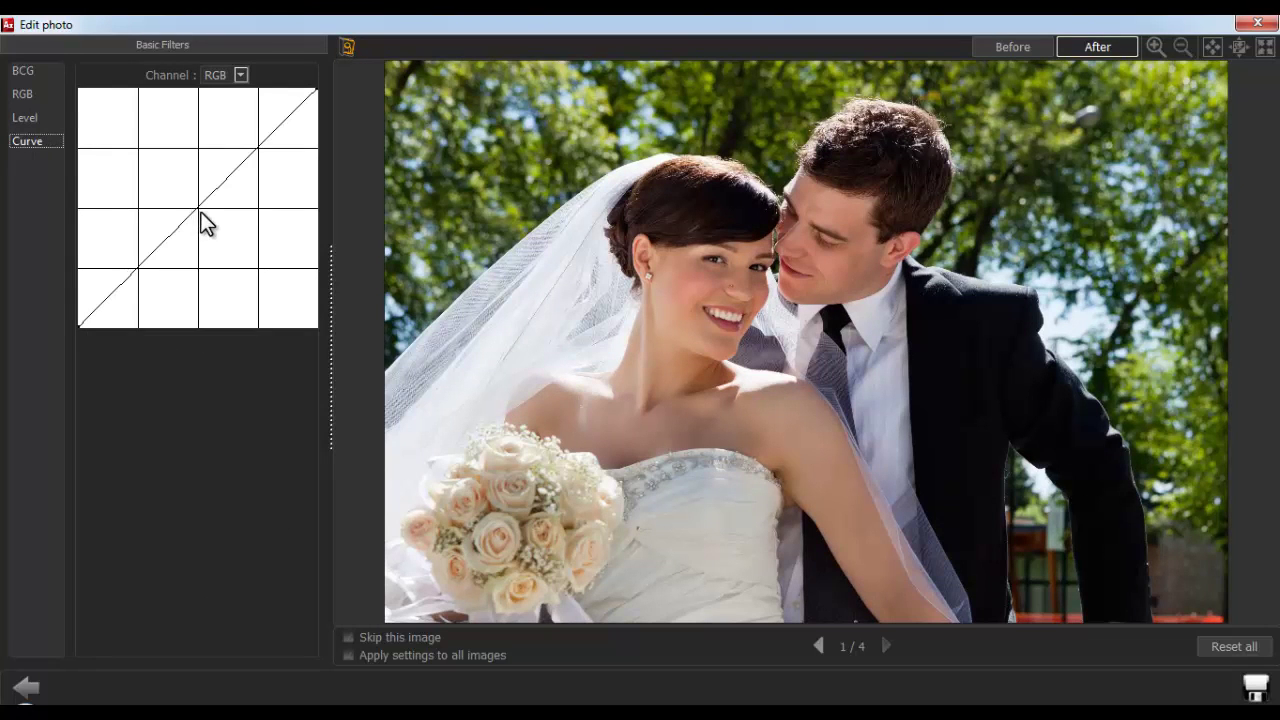
pyautogui.moveTo(195, 213); pyautogui.dragTo(200, 221)
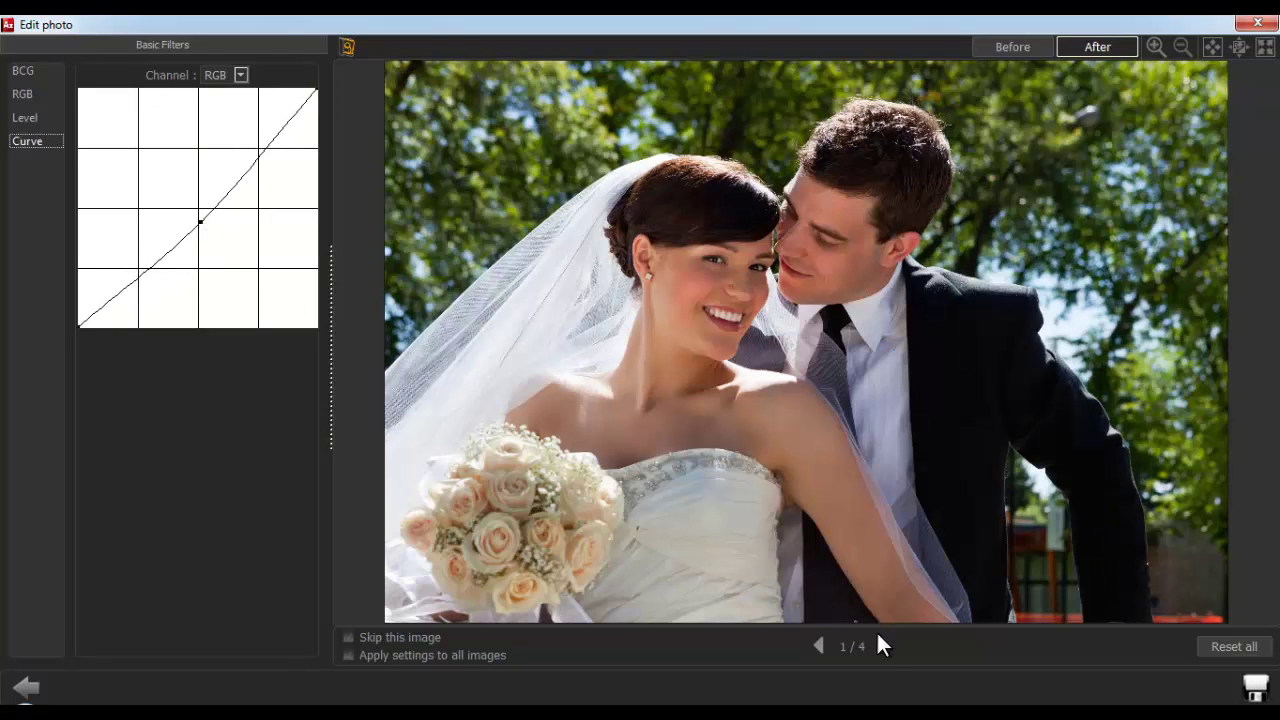
pyautogui.click(885, 648)
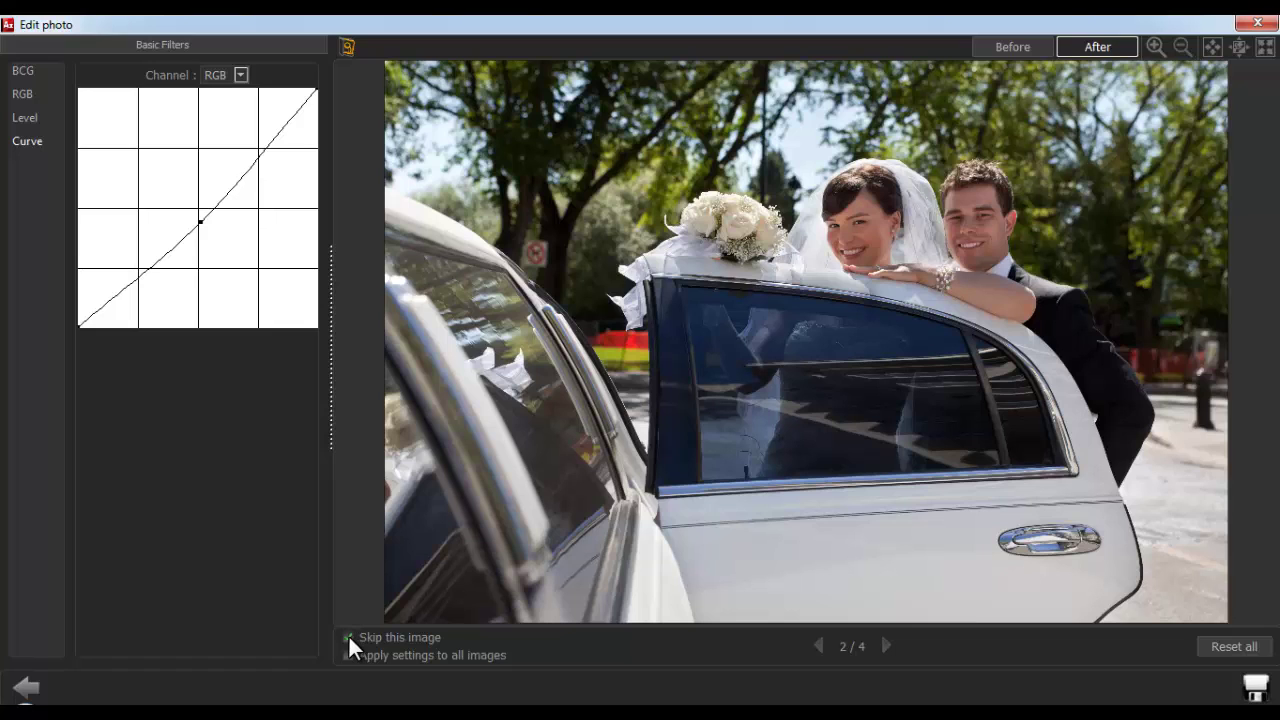
# Step: Raise the middle of the third photo's RGB curve to brighten it and apply the settings to all images
pyautogui.click(885, 647)
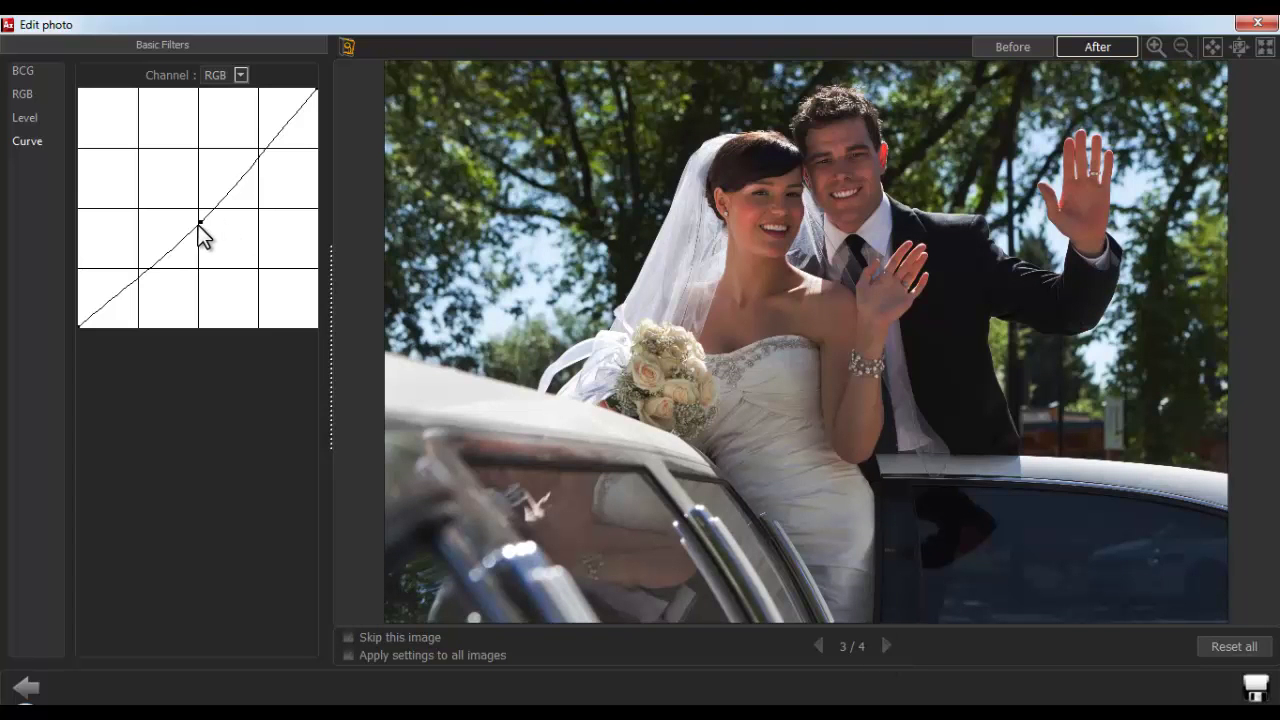
pyautogui.moveTo(199, 223); pyautogui.dragTo(182, 200)
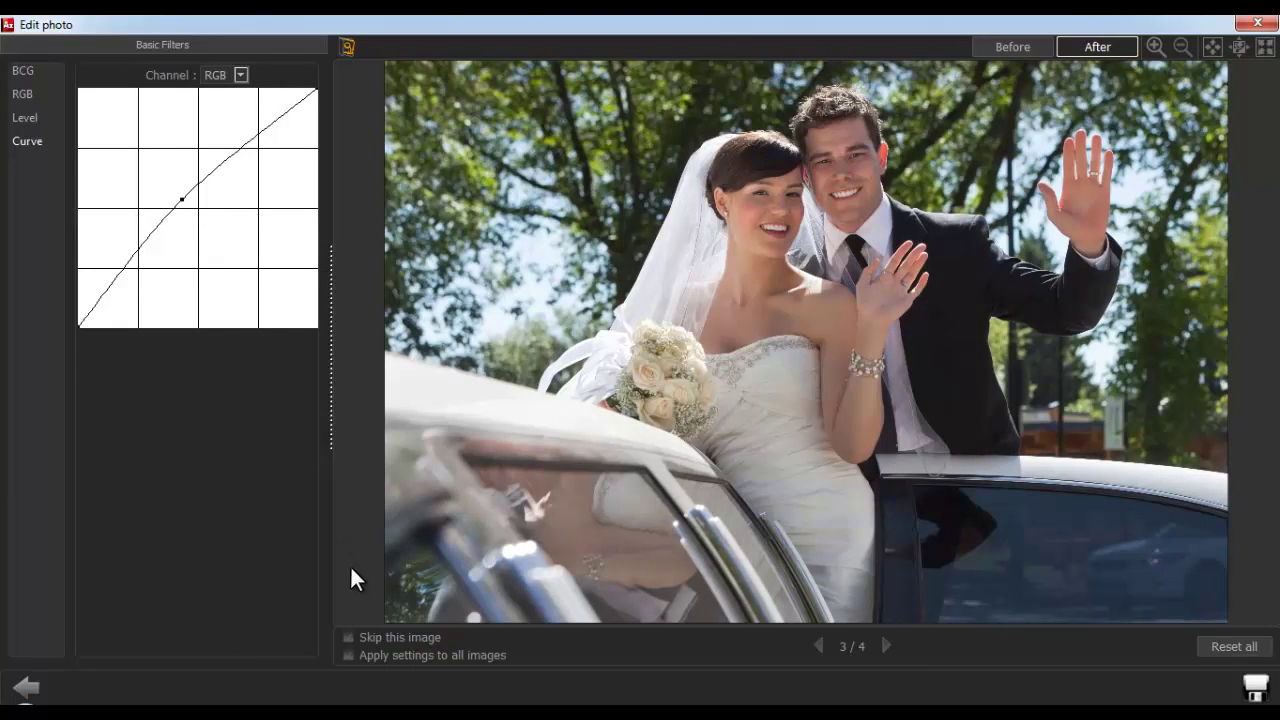
pyautogui.click(347, 655)
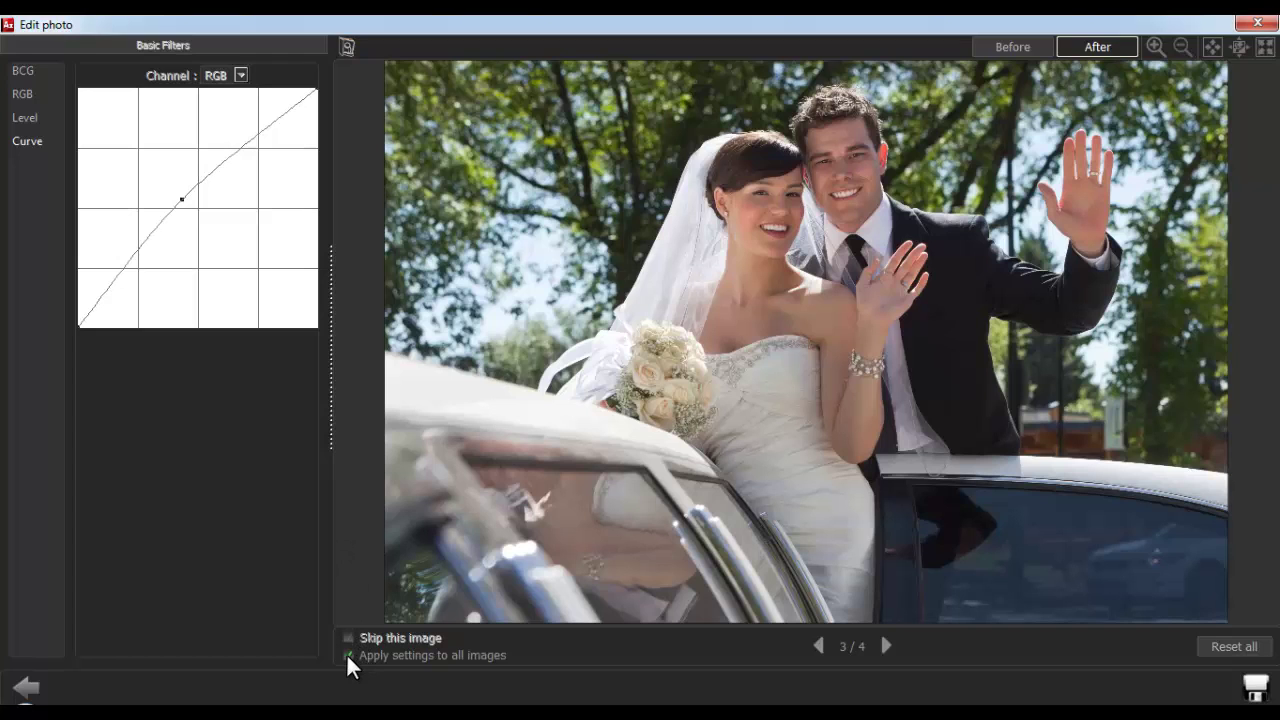
# Step: Compare the third photo before and after the edit, and examine it enlarged, at actual size, fitted and in full screen
pyautogui.click(1021, 47)
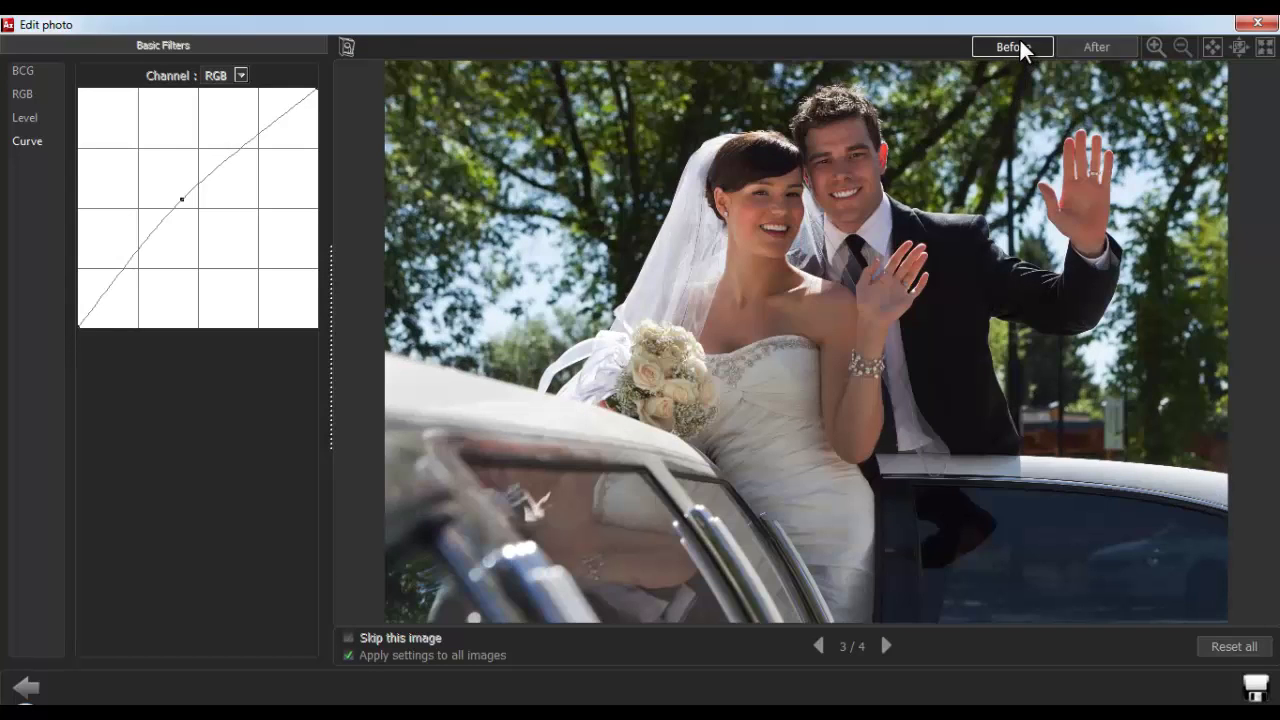
pyautogui.click(1095, 47)
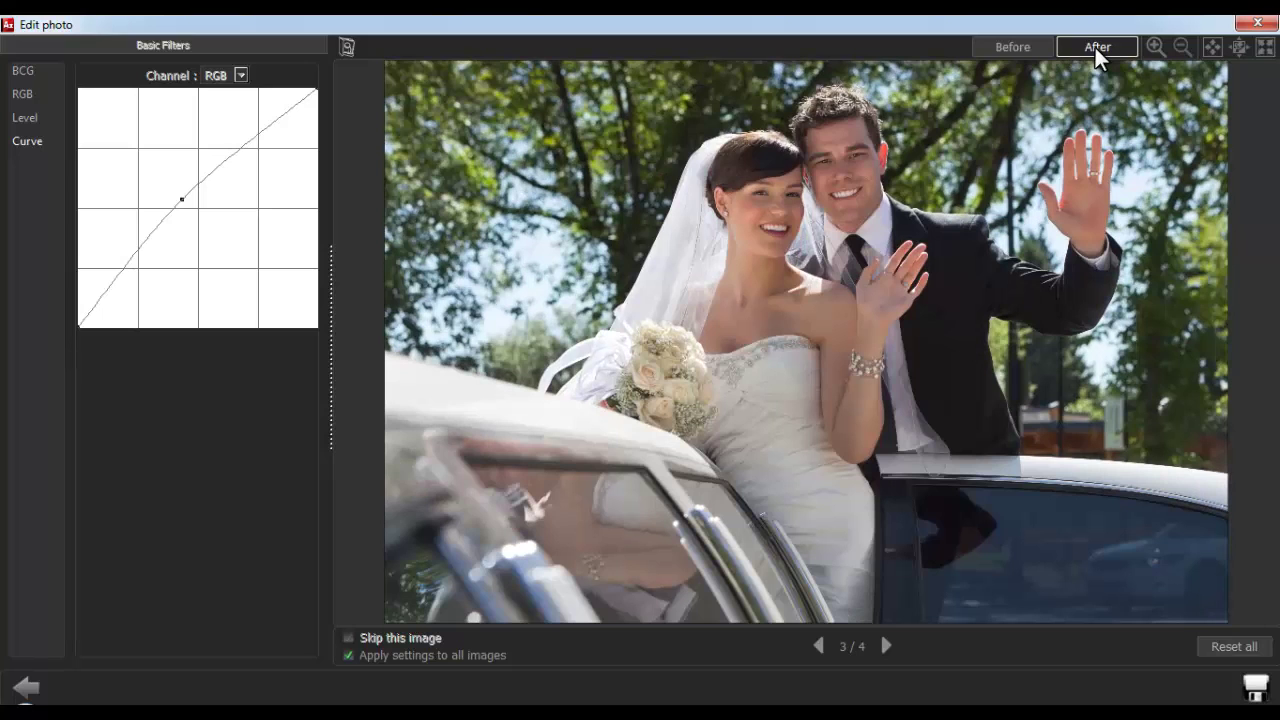
pyautogui.click(1153, 44)
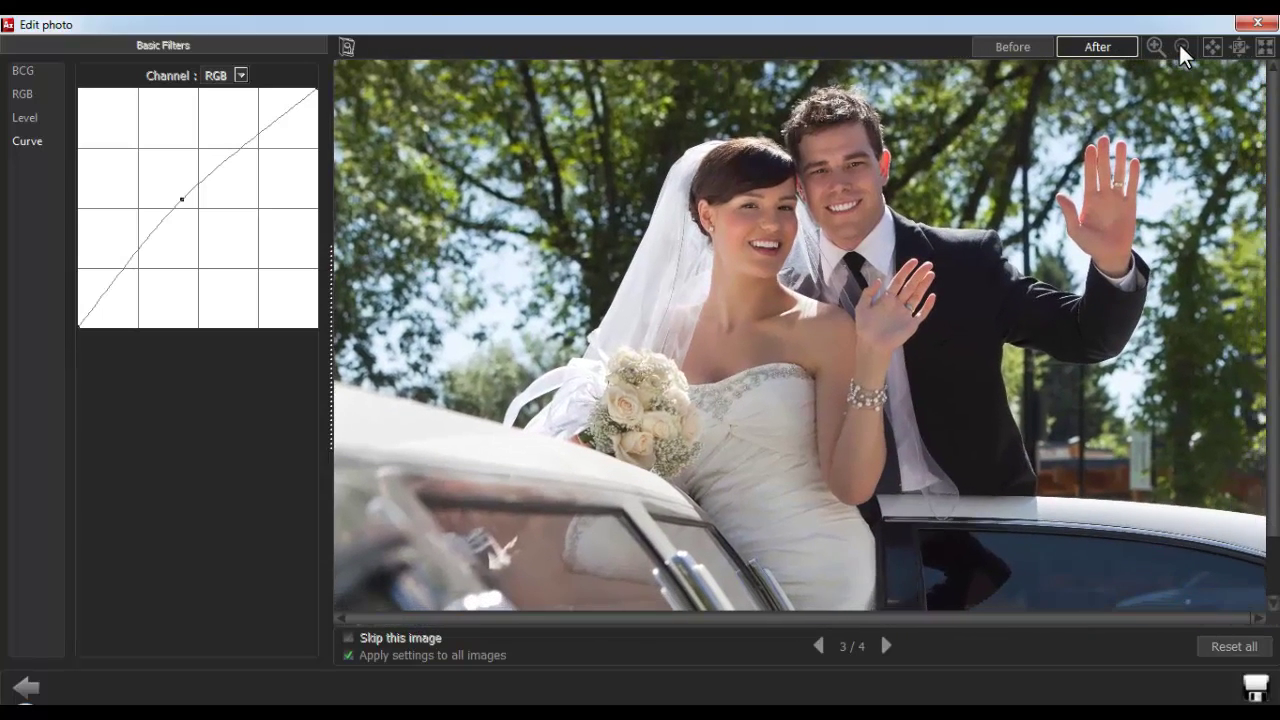
pyautogui.click(1180, 46)
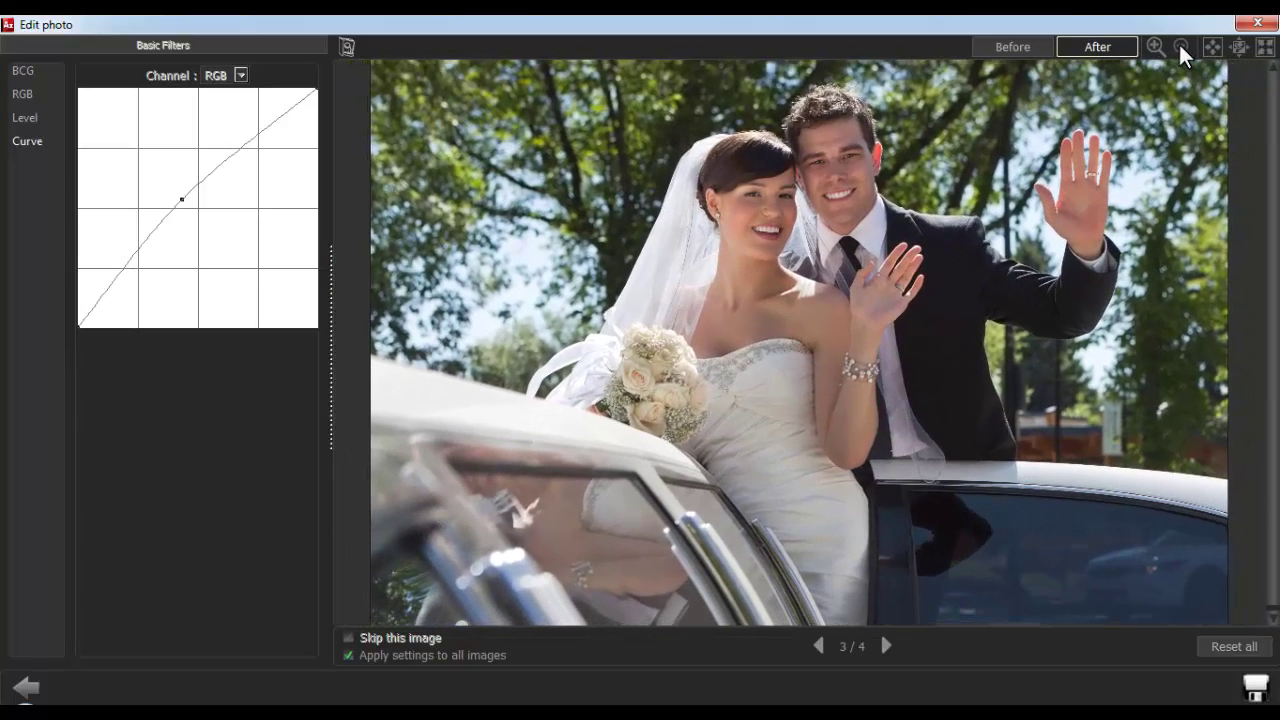
pyautogui.click(1239, 47)
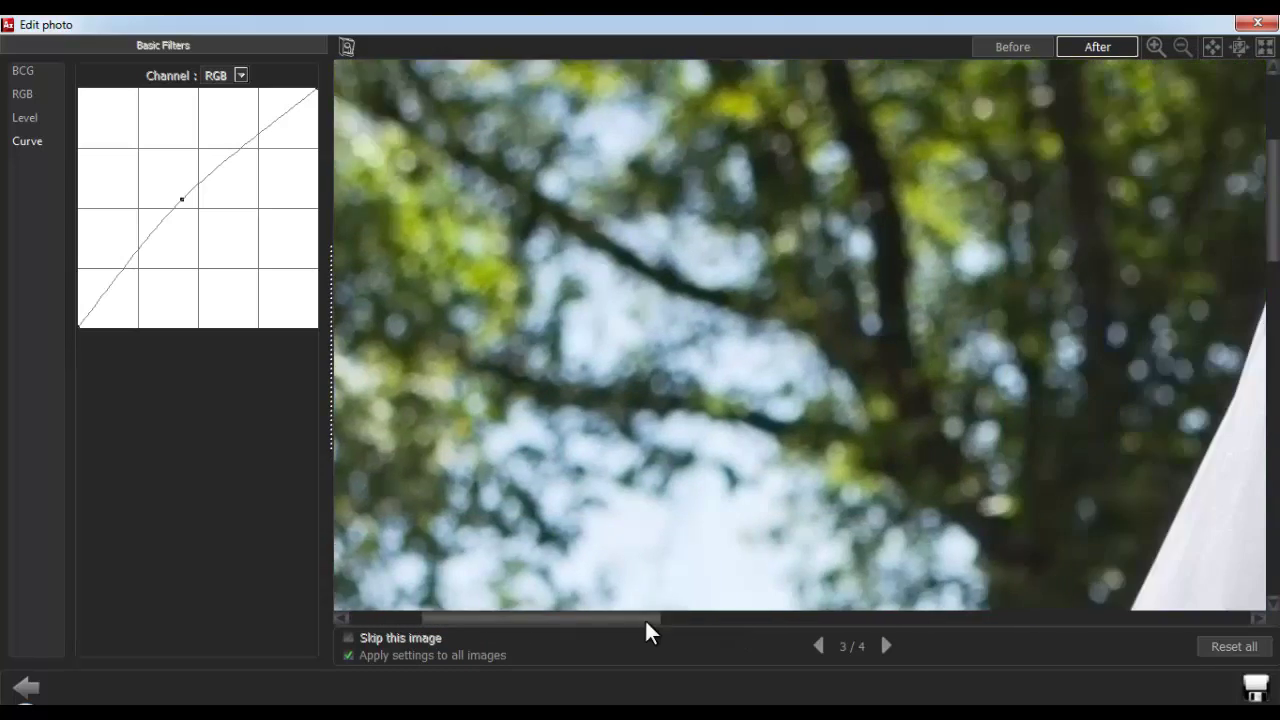
pyautogui.moveTo(646, 629); pyautogui.dragTo(866, 652)
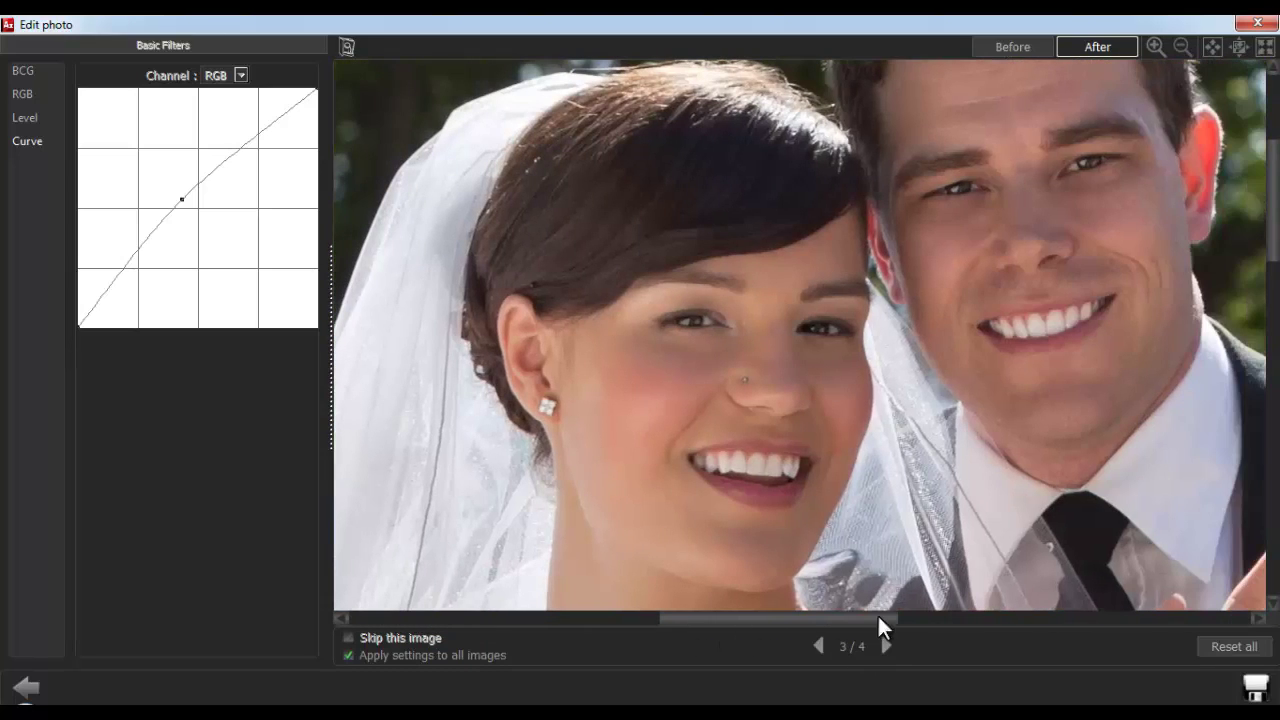
pyautogui.click(1211, 47)
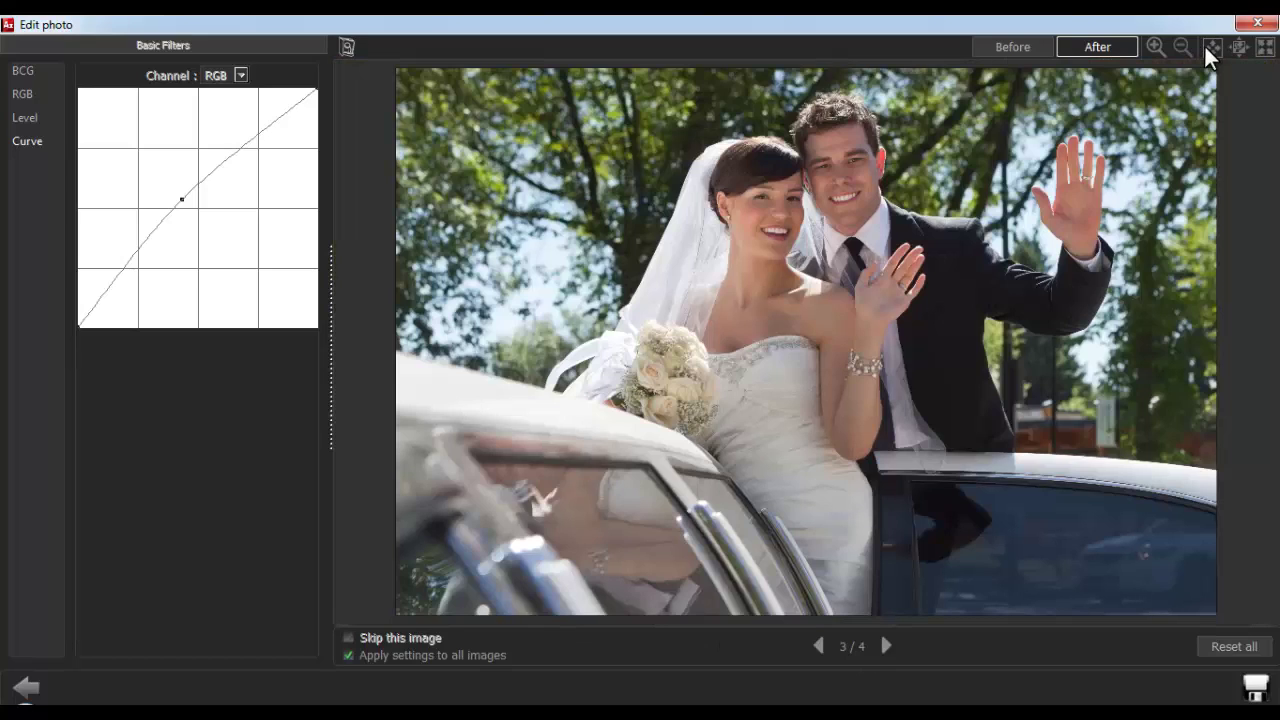
pyautogui.click(1265, 52)
pyautogui.click(1265, 52)
# Step: Save the batch enhancements and return to the photo selection
pyautogui.click(1254, 687)
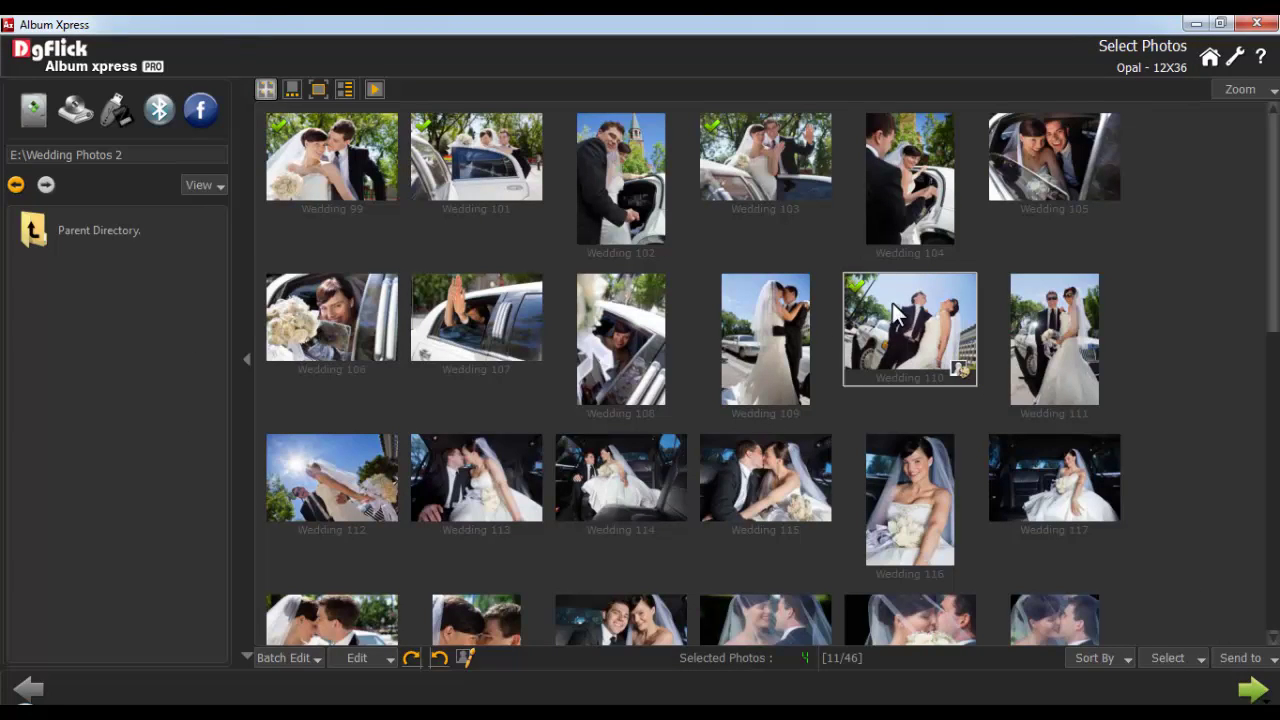
# Step: Start a batch resize of the selected photos and scale them by percentage to 75%
pyautogui.click(284, 652)
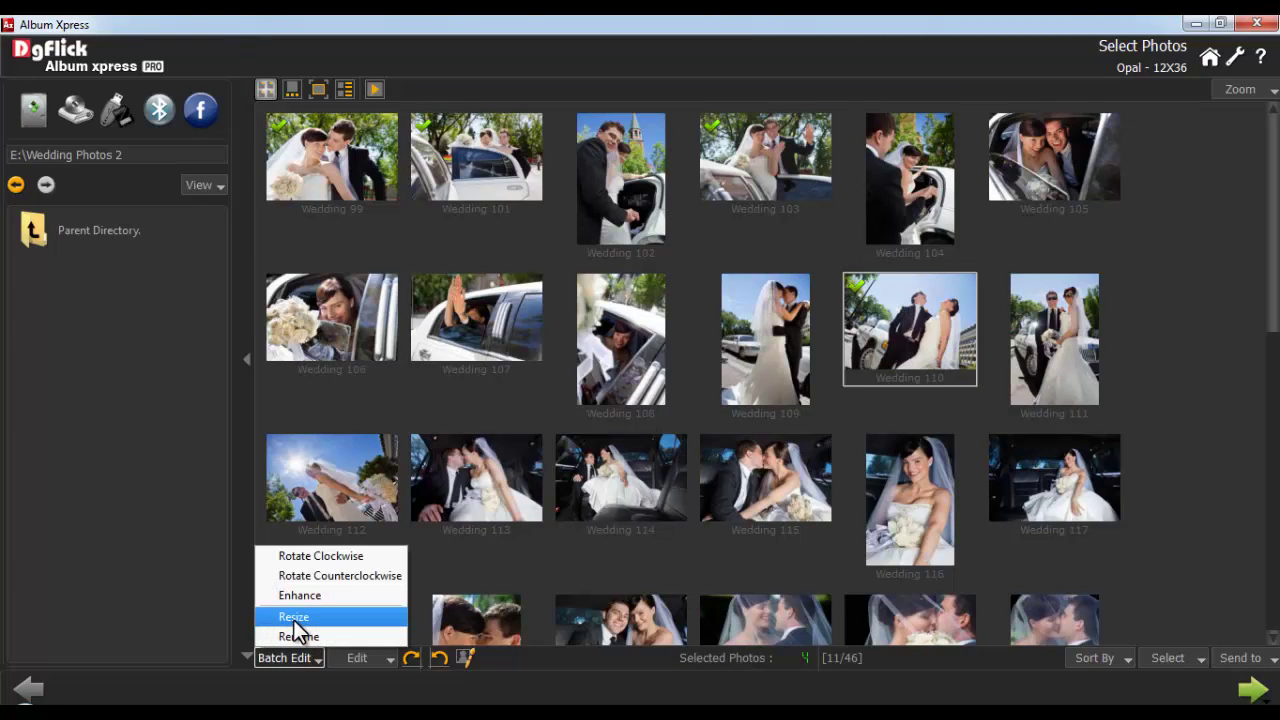
pyautogui.click(295, 618)
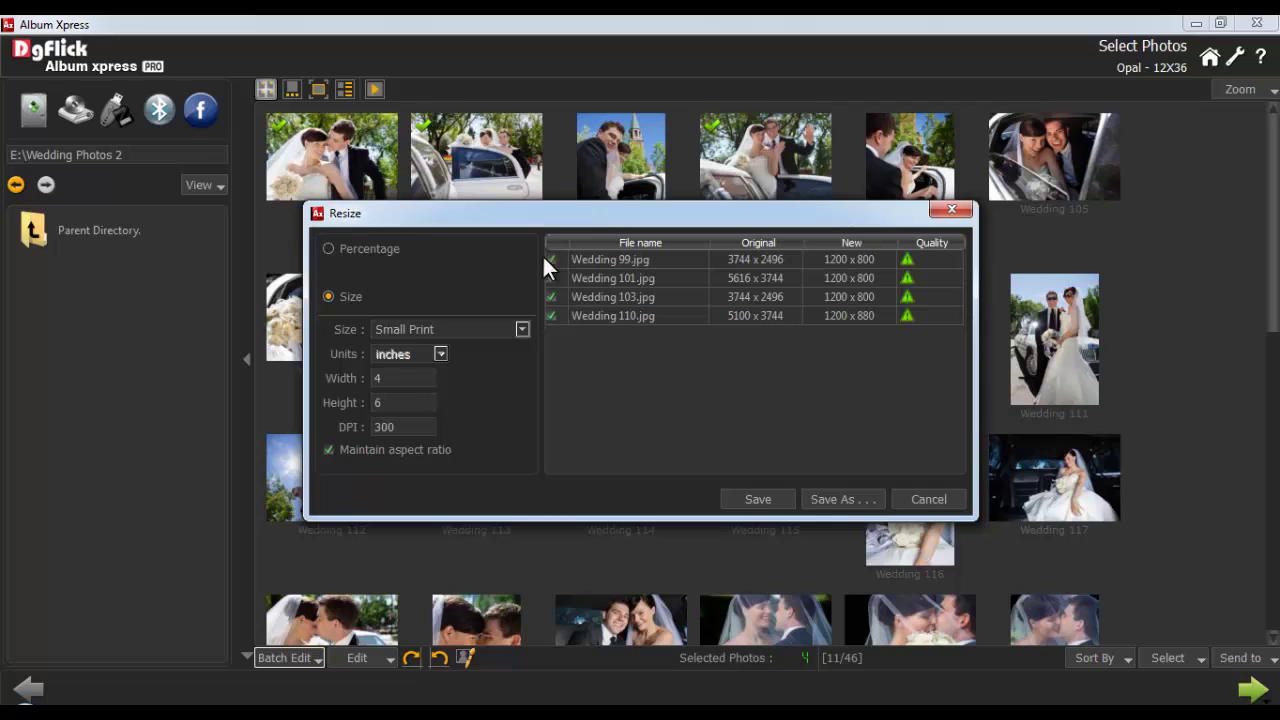
pyautogui.click(331, 249)
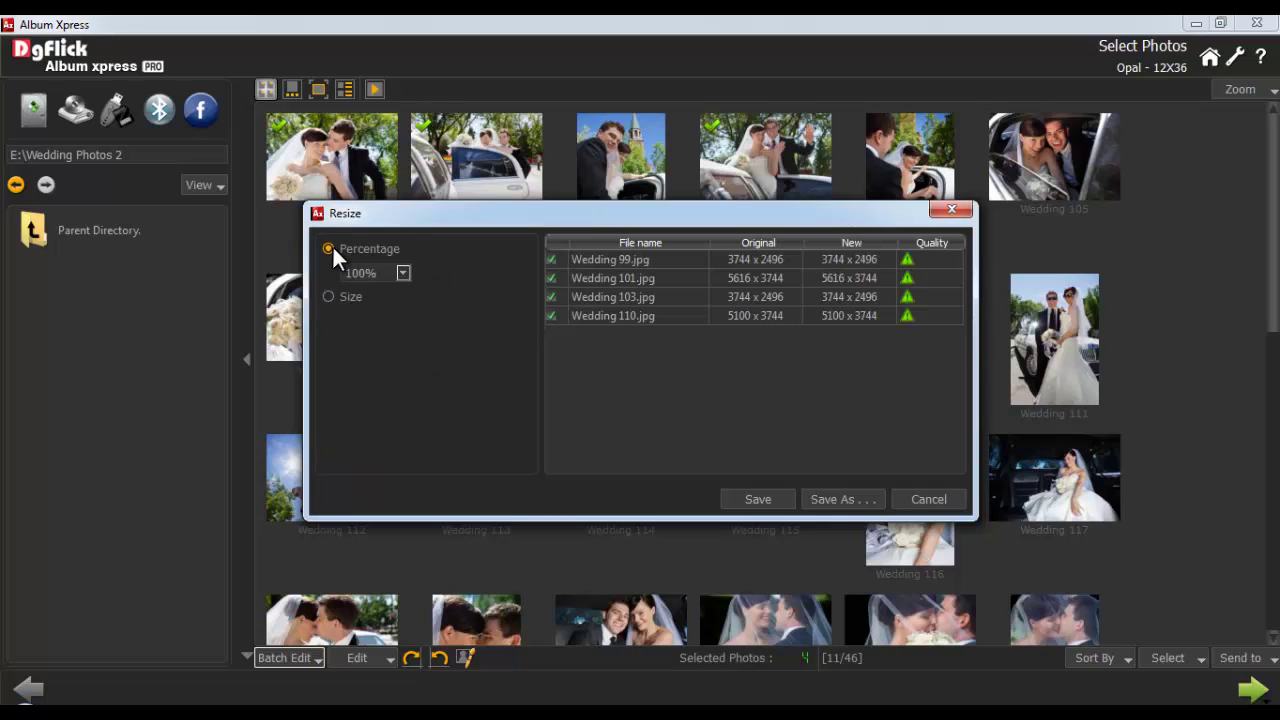
pyautogui.click(403, 273)
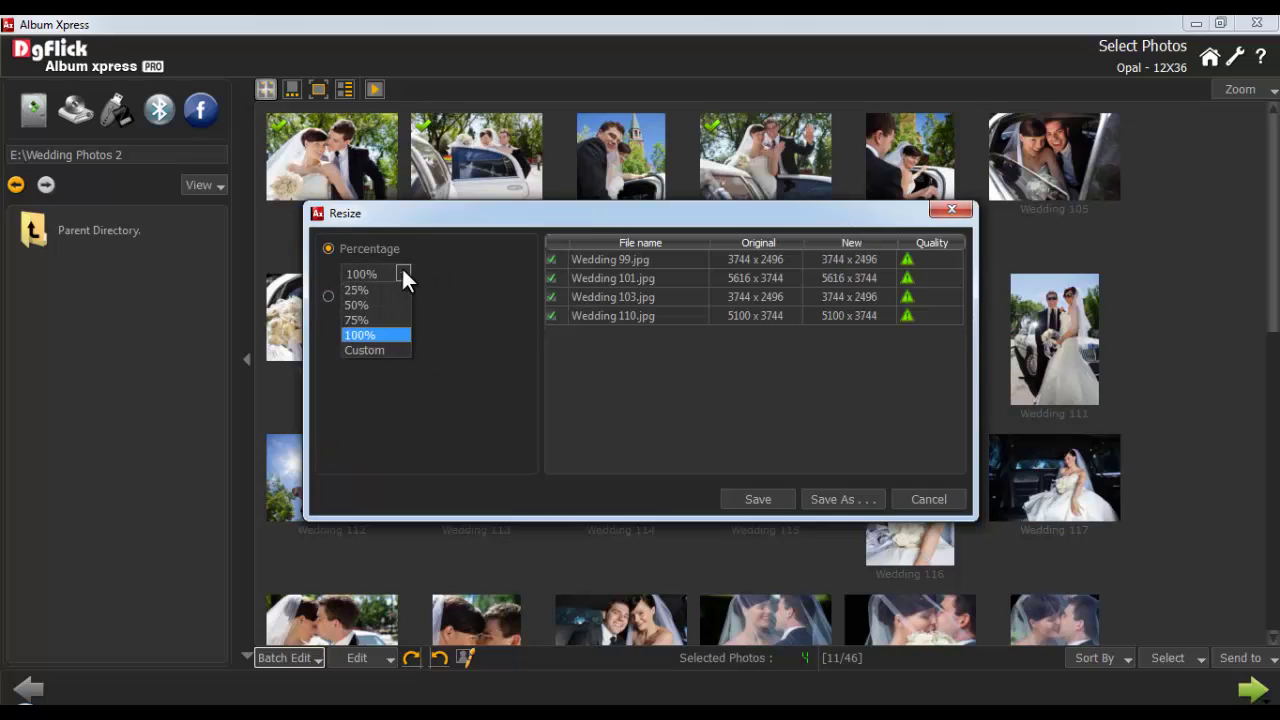
pyautogui.click(382, 319)
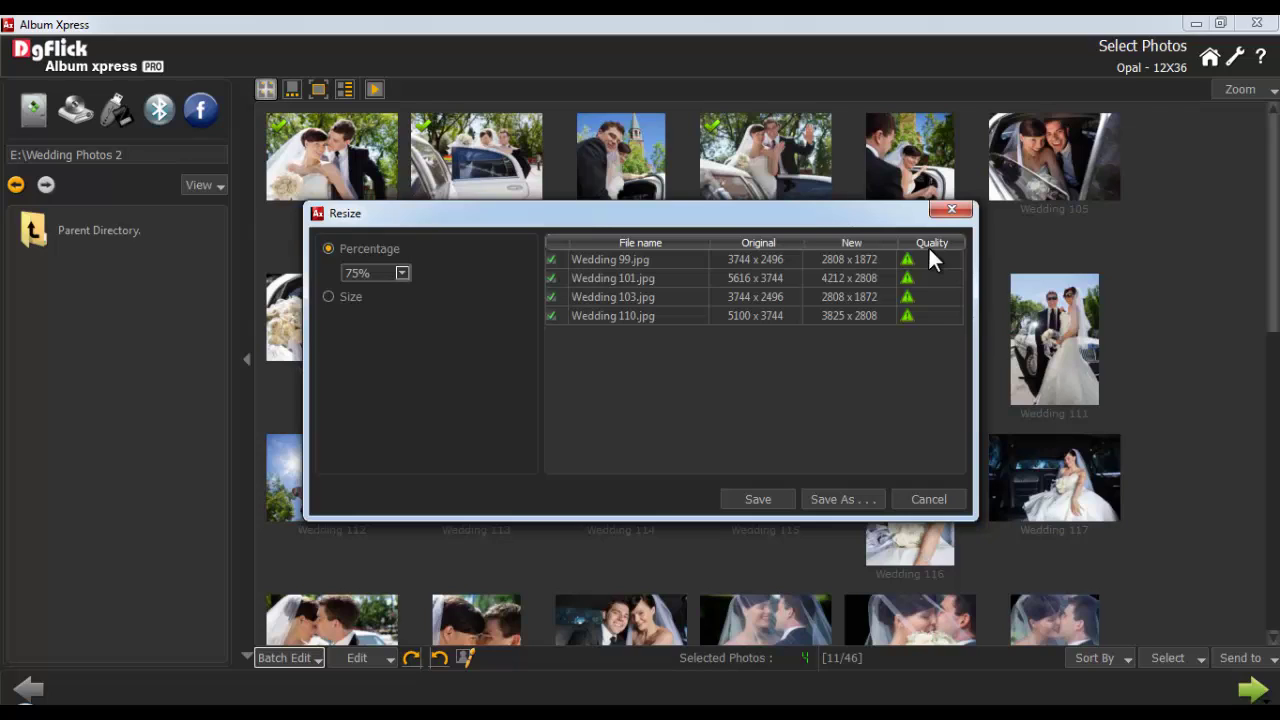
# Step: Switch the resize from percentage to fixed size and choose the Medium Print preset
pyautogui.click(328, 297)
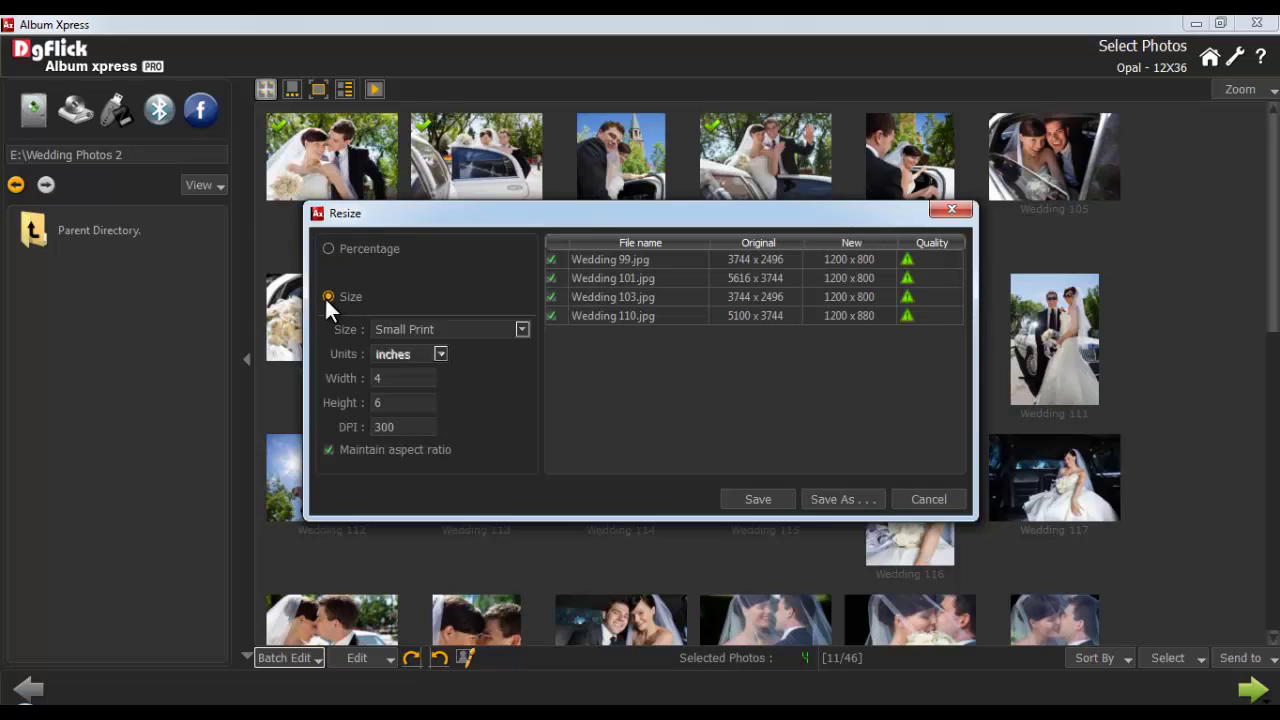
pyautogui.click(498, 323)
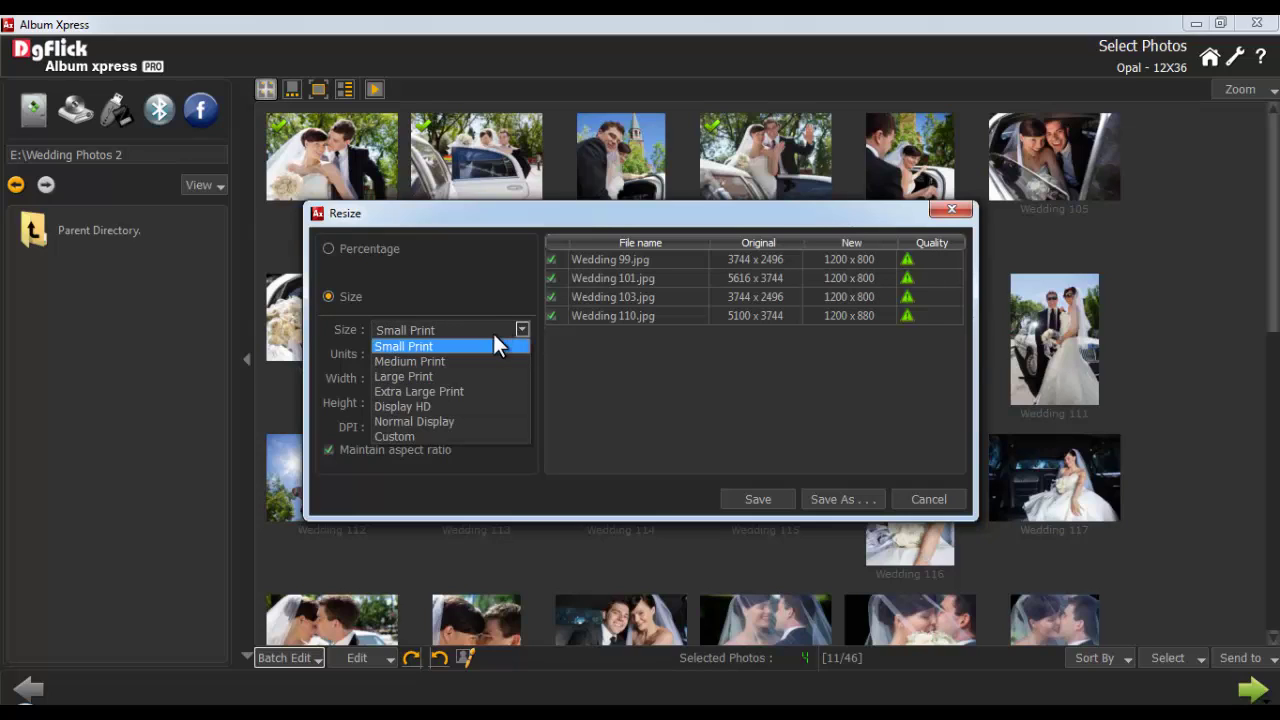
pyautogui.click(467, 358)
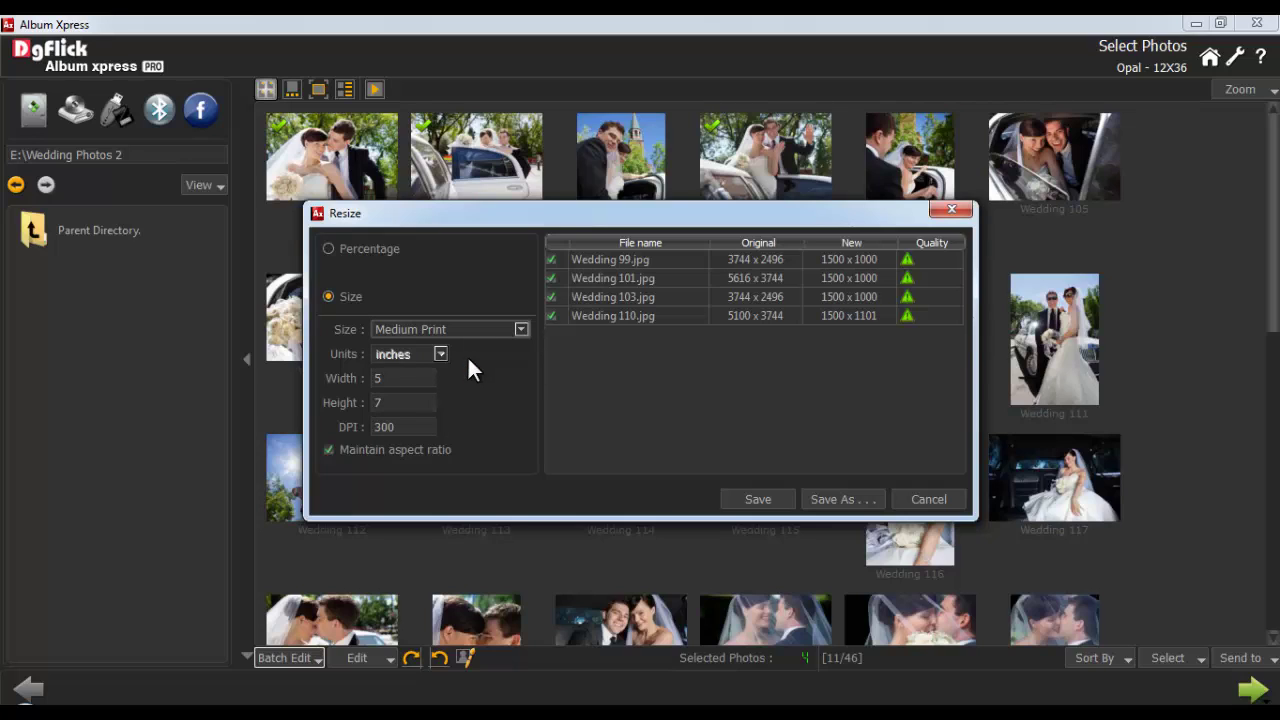
# Step: Change the resize preset to Custom, check the width, height, DPI and unit options, and save the resized photos
pyautogui.click(470, 328)
pyautogui.click(409, 437)
pyautogui.click(376, 380)
pyautogui.click(377, 403)
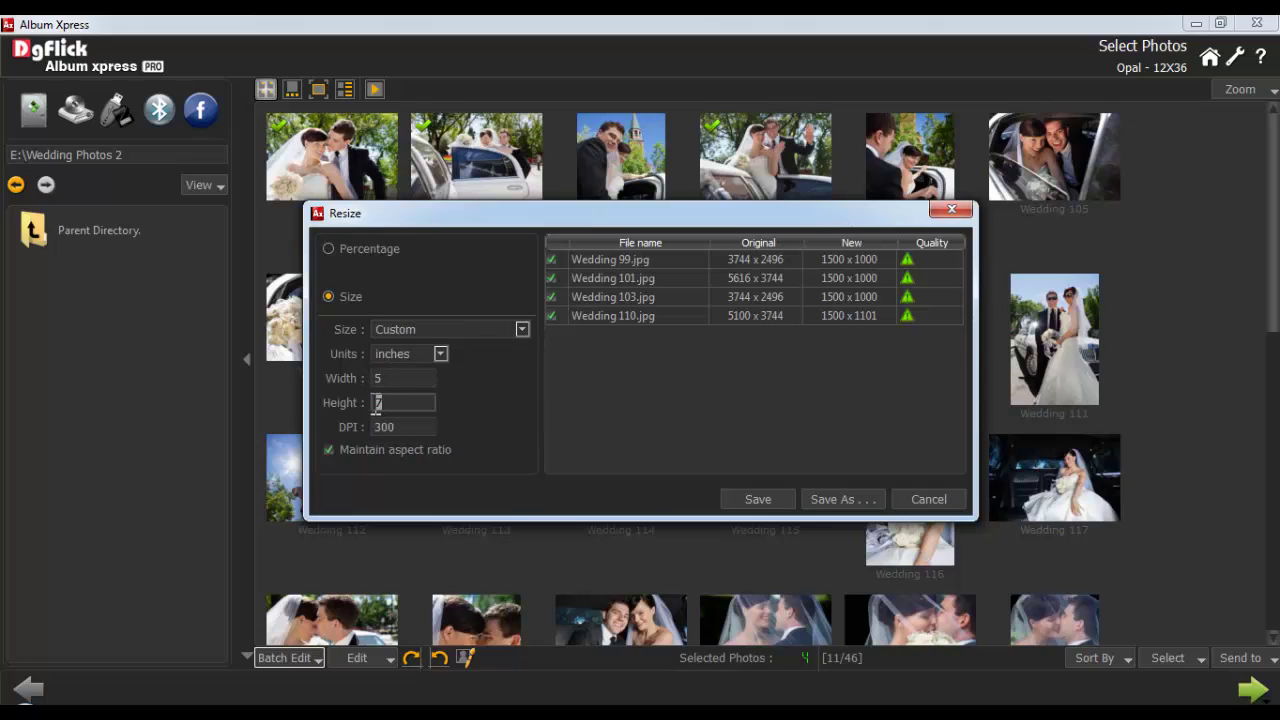
pyautogui.click(401, 426)
pyautogui.click(440, 354)
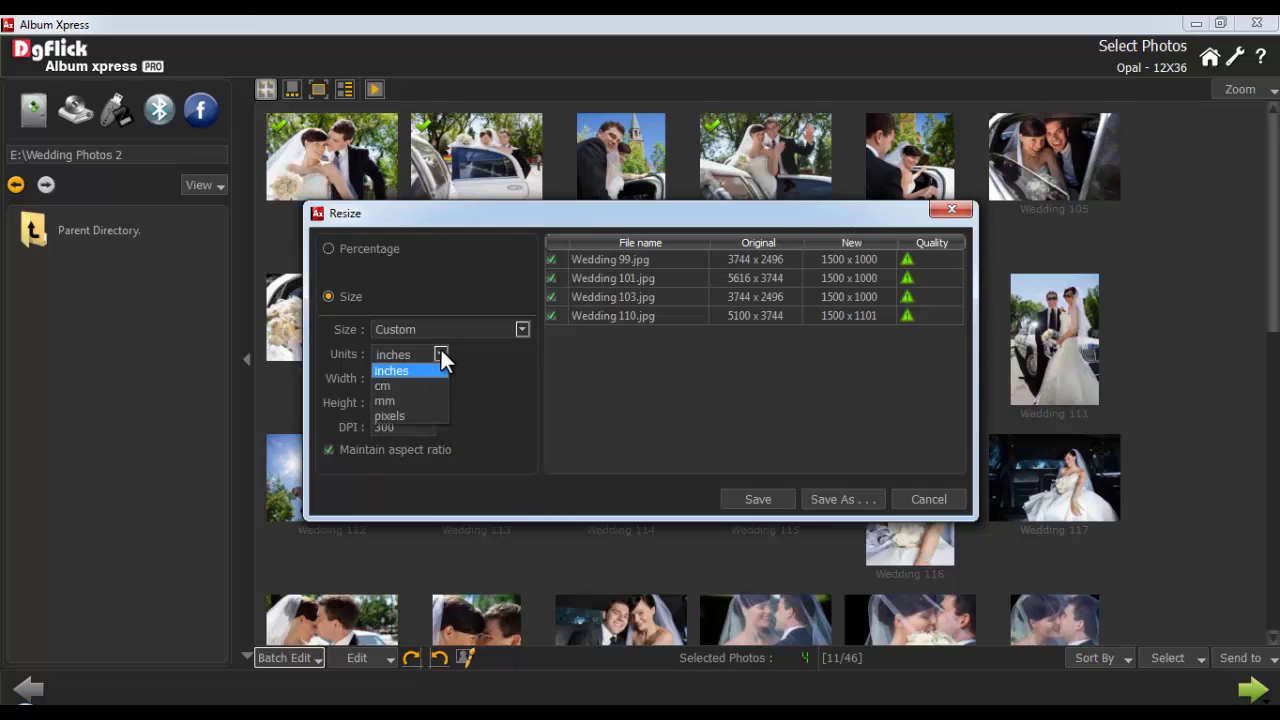
pyautogui.click(440, 354)
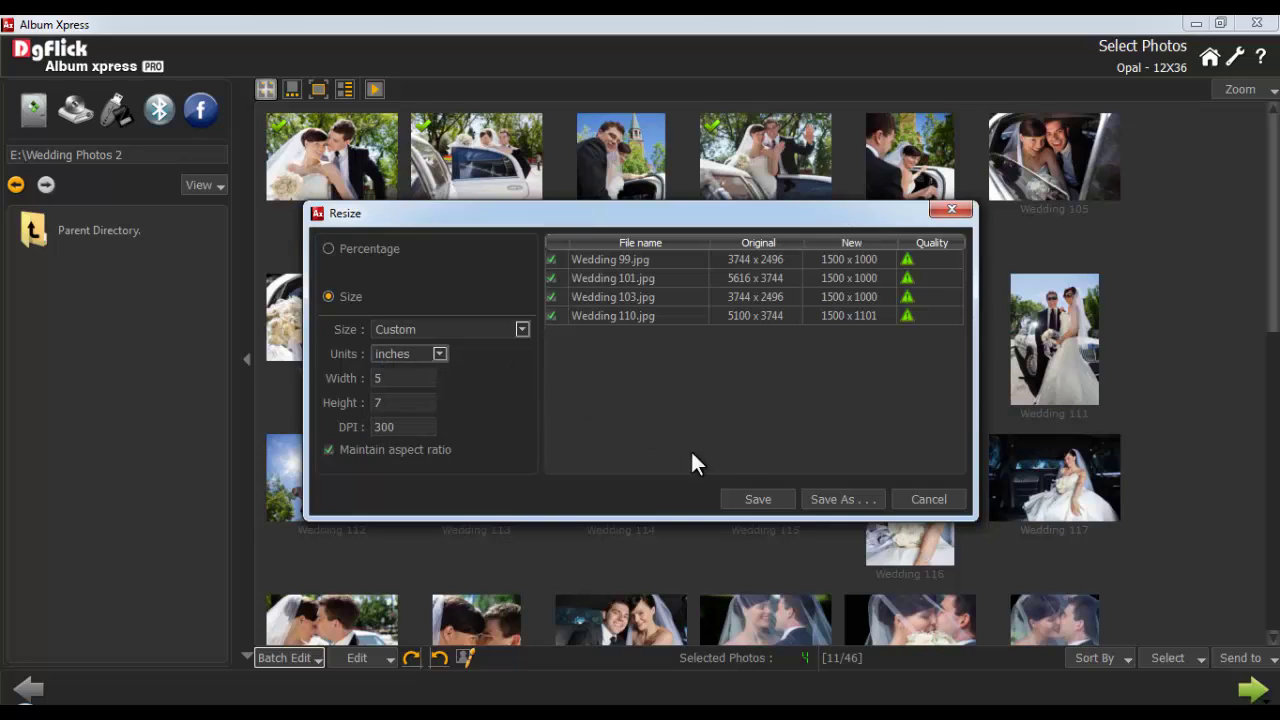
pyautogui.click(762, 492)
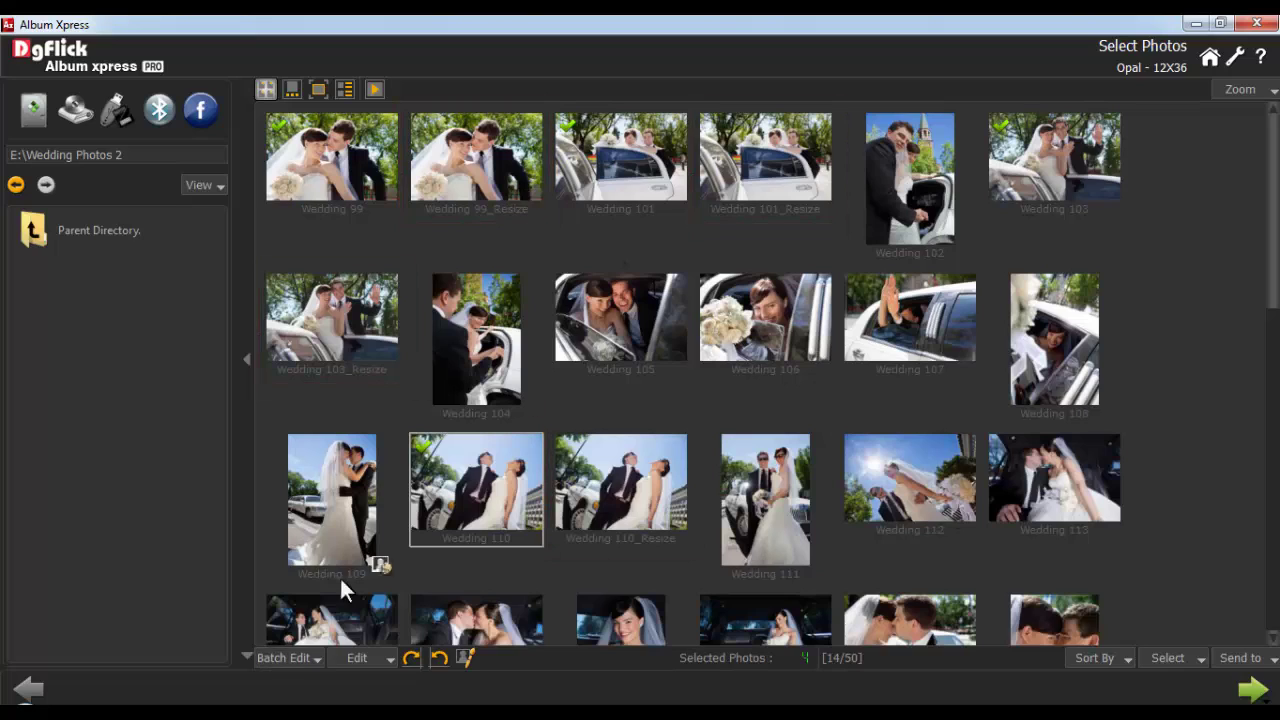
# Step: Batch rename the selected photos with the format Photo_##, starting from 1, and save the new names
pyautogui.click(290, 657)
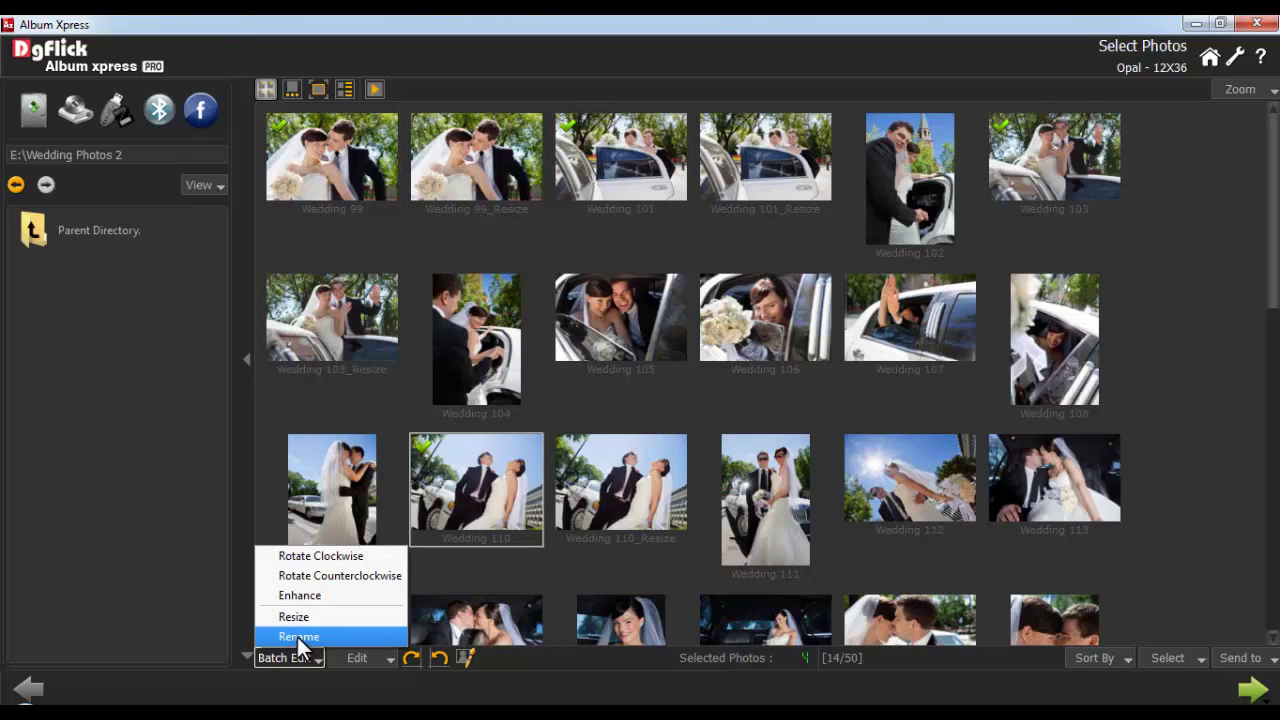
pyautogui.click(297, 637)
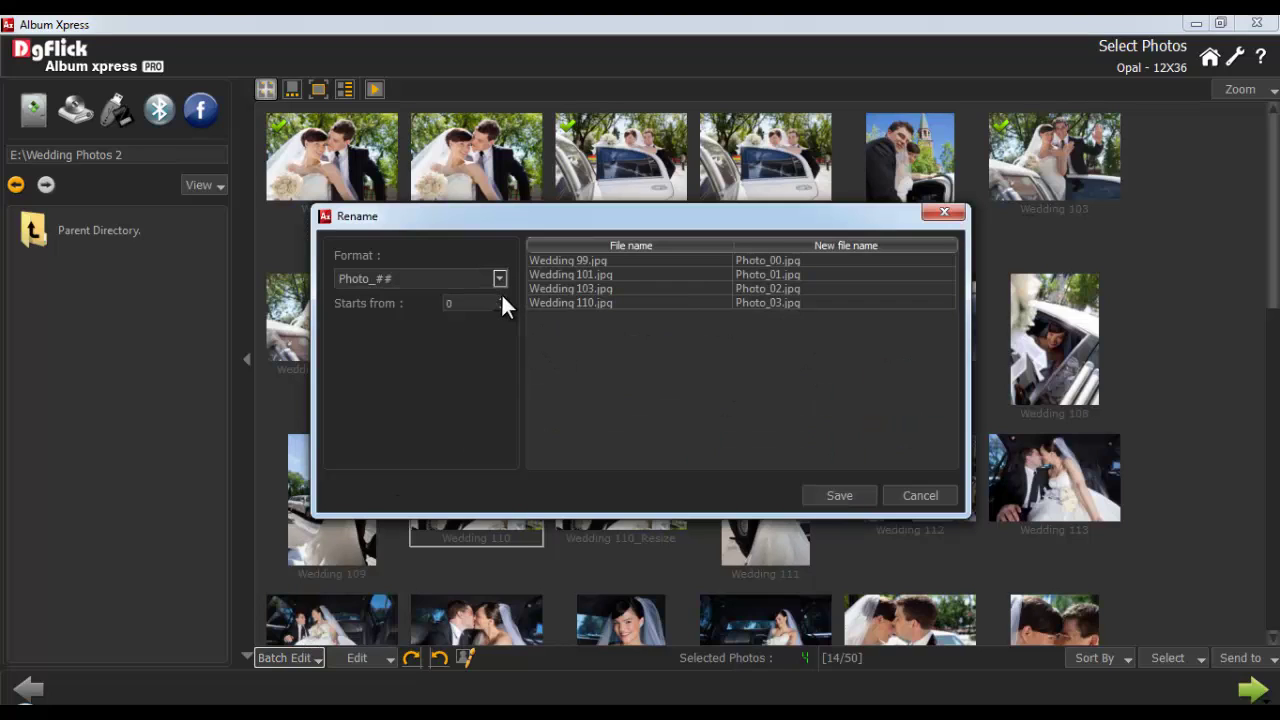
pyautogui.moveTo(370, 284); pyautogui.dragTo(330, 282)
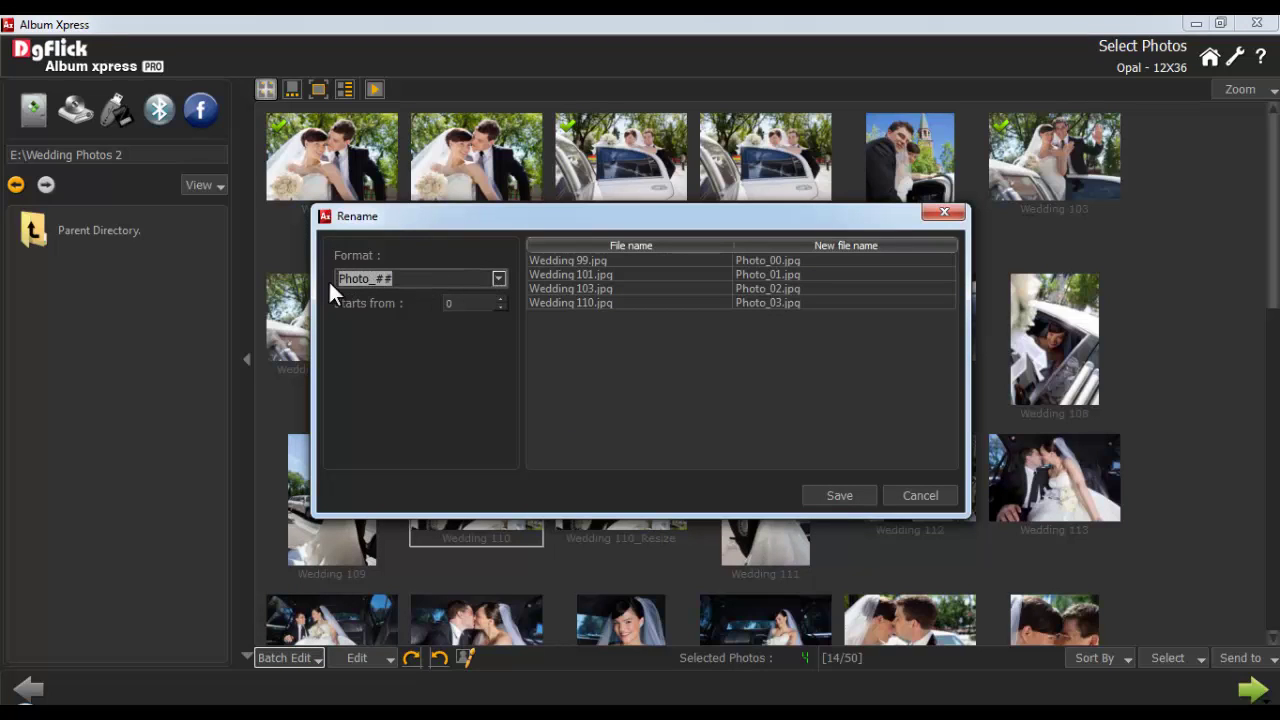
pyautogui.click(497, 298)
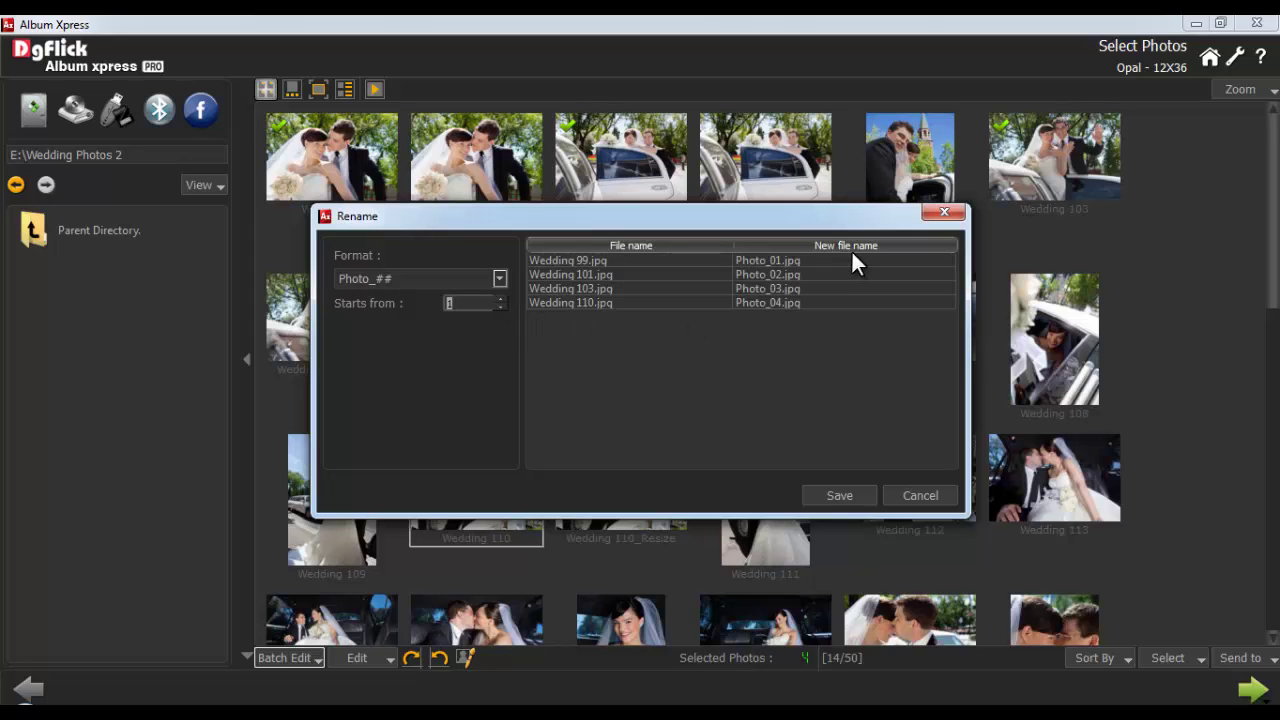
pyautogui.click(839, 495)
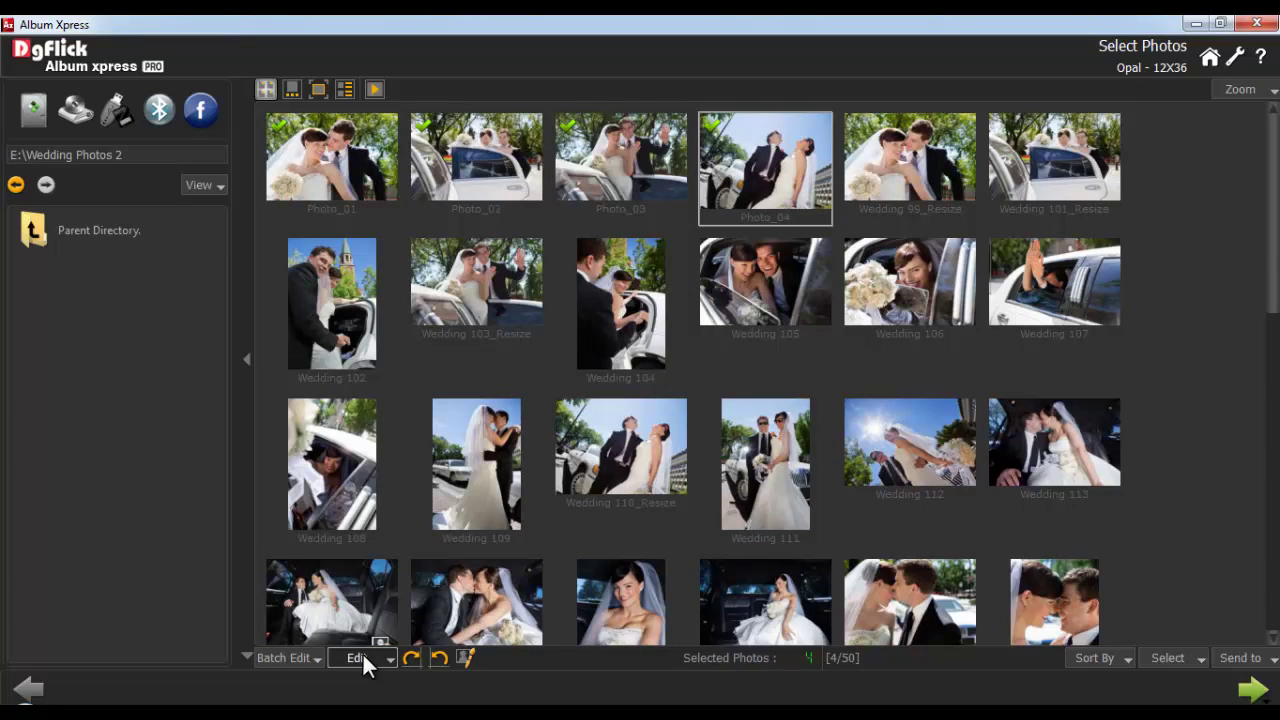
pyautogui.click(1094, 656)
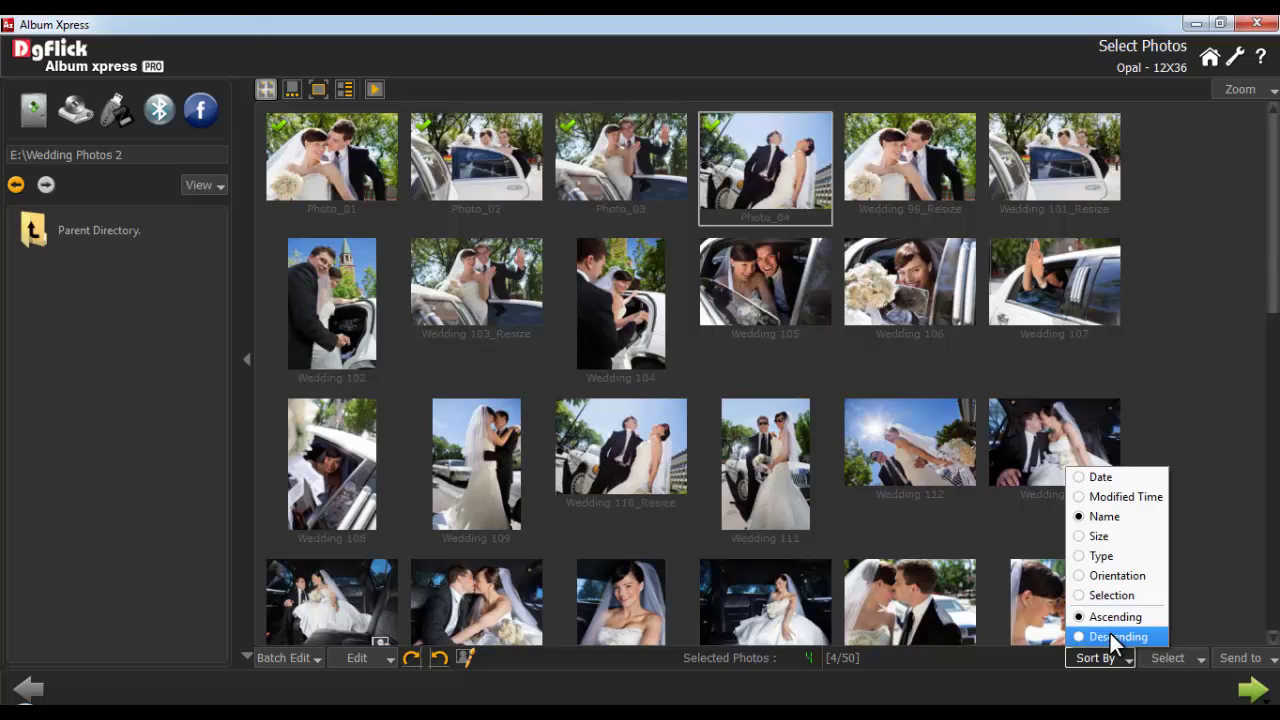
pyautogui.click(1100, 658)
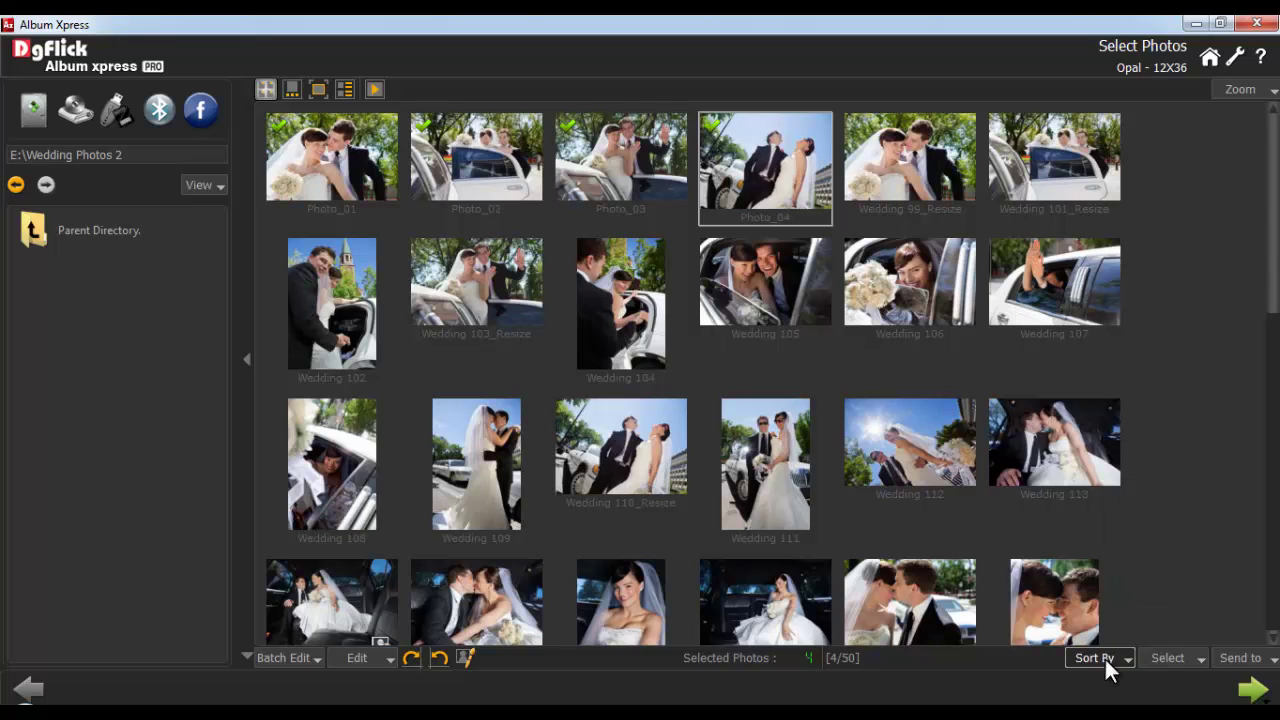
# Step: Replace the current photo selection with Wedding 114, 115, 116, 117 and 119
pyautogui.click(1158, 655)
pyautogui.click(1171, 634)
pyautogui.click(905, 600)
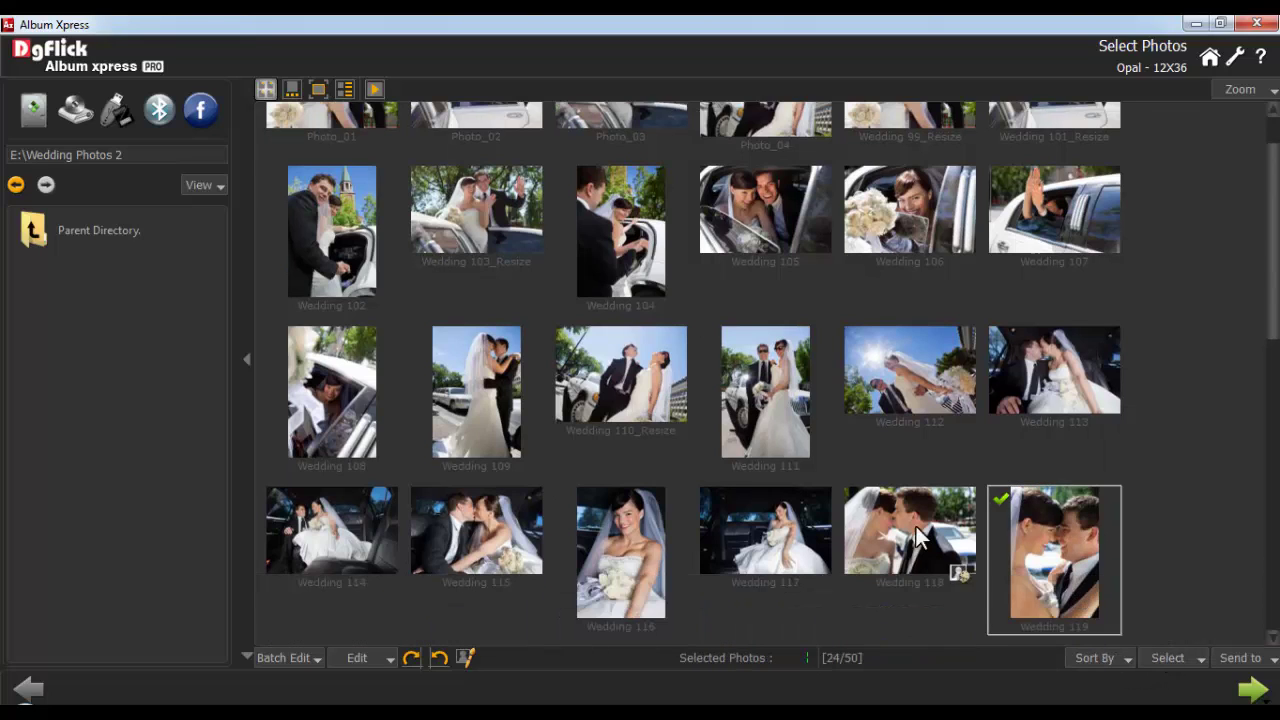
pyautogui.click(1168, 655)
pyautogui.click(1168, 634)
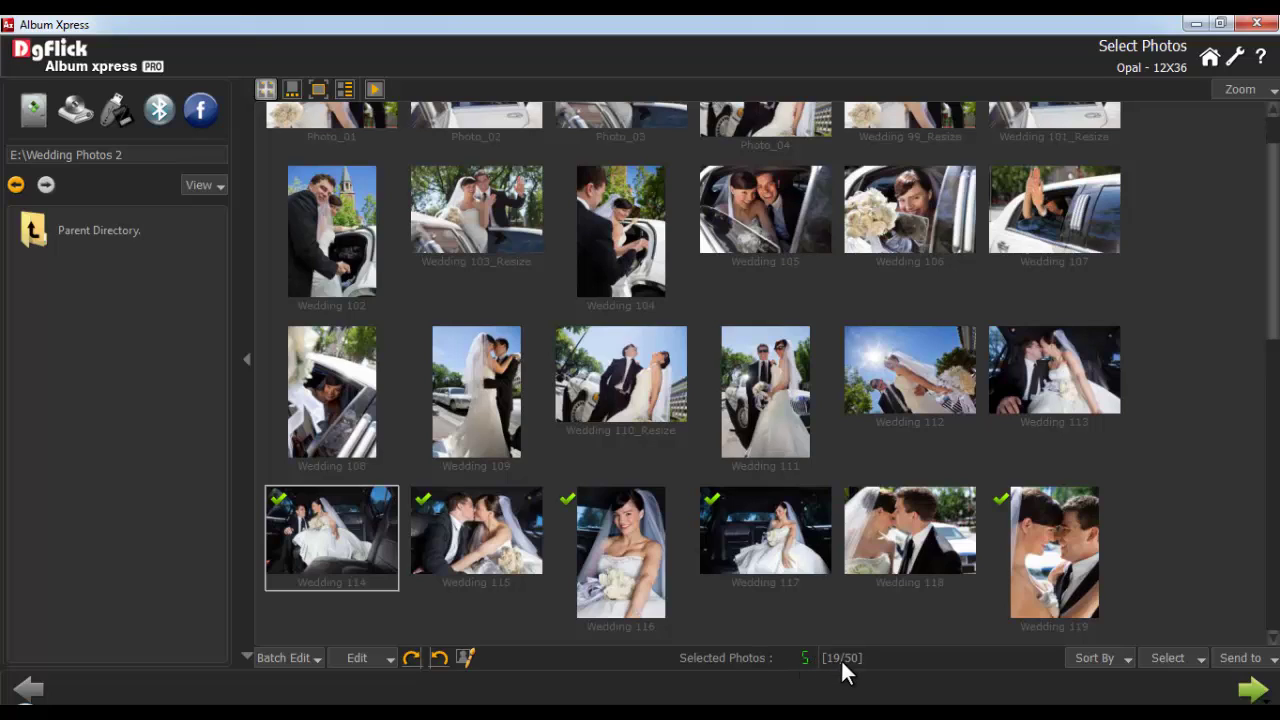
# Step: Send the selected photos to a folder
pyautogui.click(1238, 658)
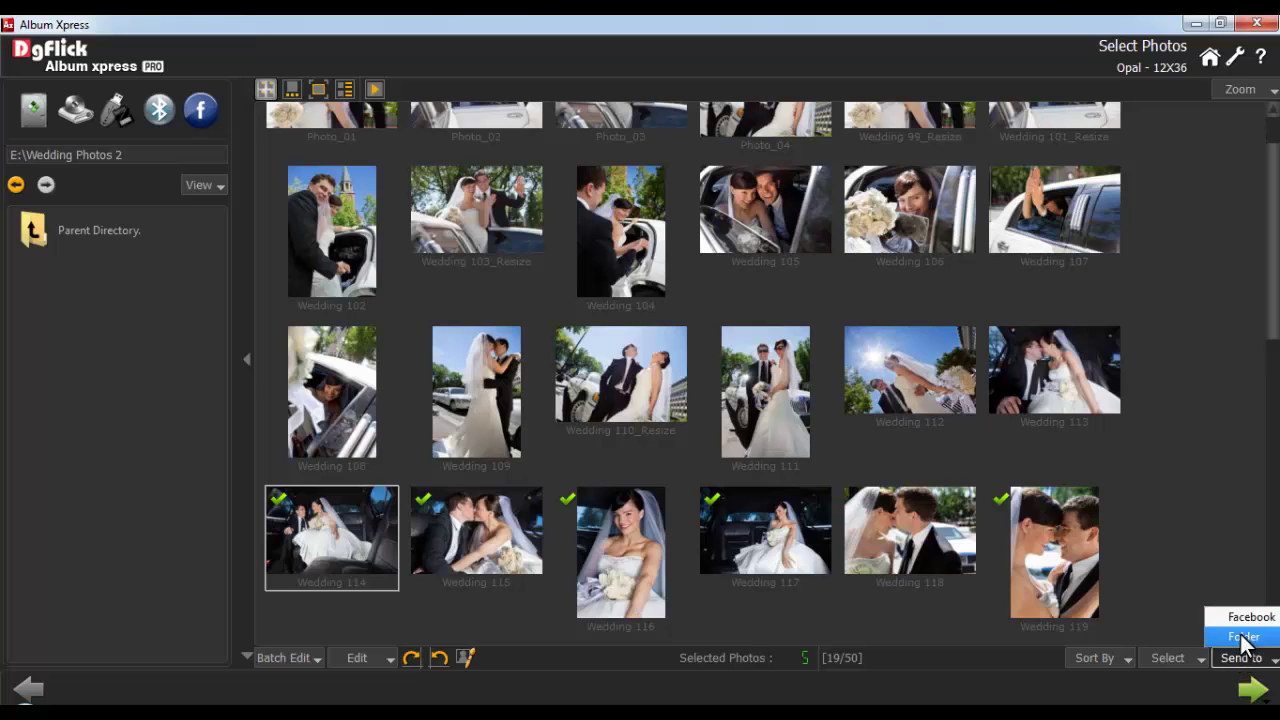
pyautogui.click(1243, 638)
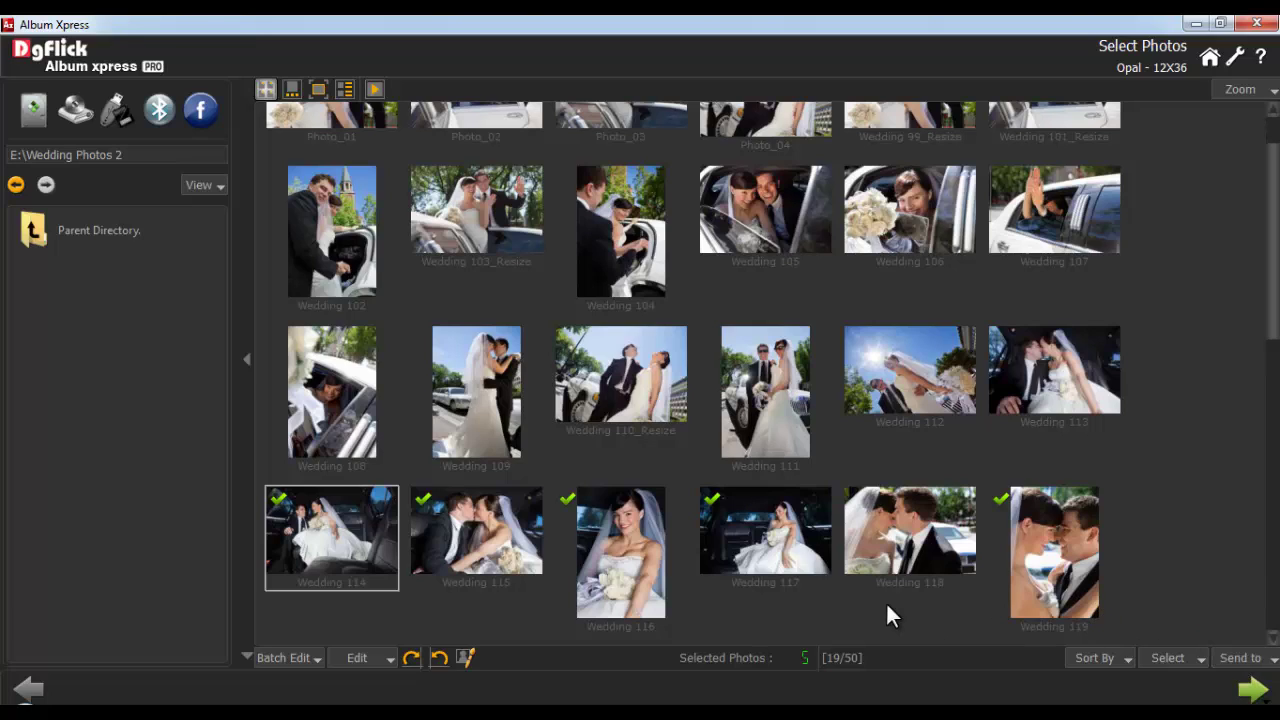